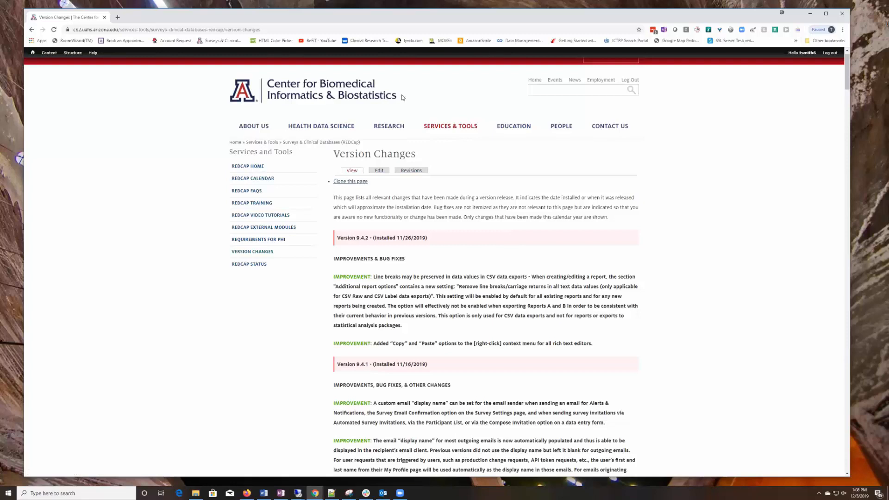
- Log out of the admin account and browse the Surveys & Clinical Databases (REDCap) page under Services & Tools
left_click(31, 30)
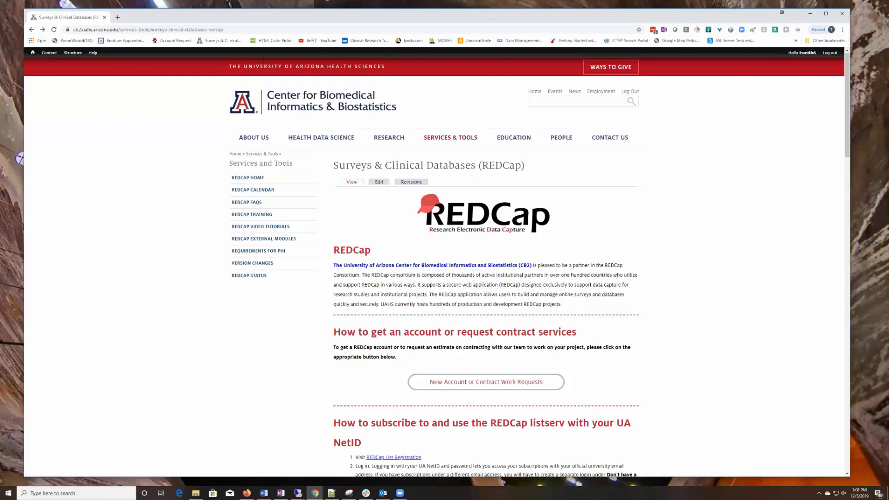
left_click(829, 53)
left_click(433, 127)
left_click(281, 178)
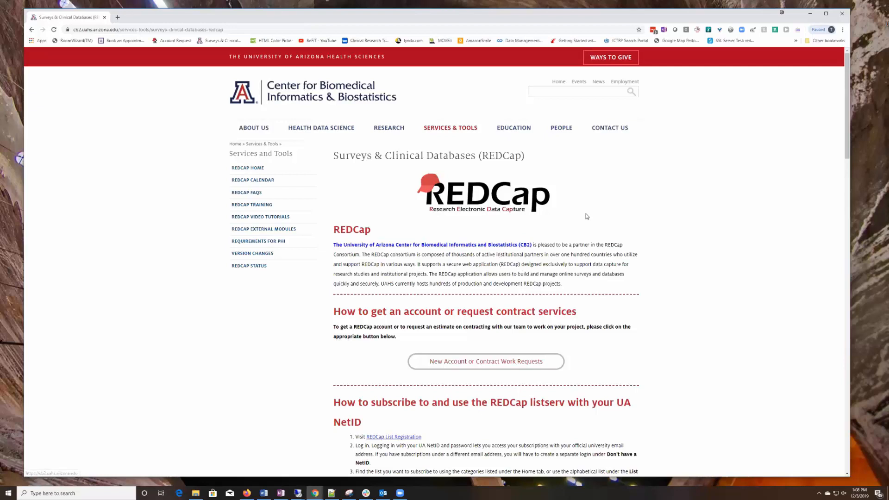
scroll(556, 305, "down", 5)
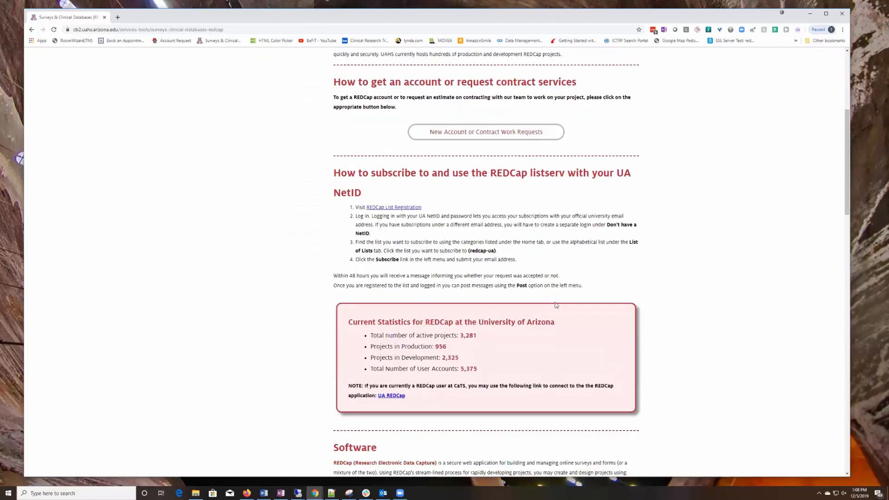
scroll(557, 305, "up", 5)
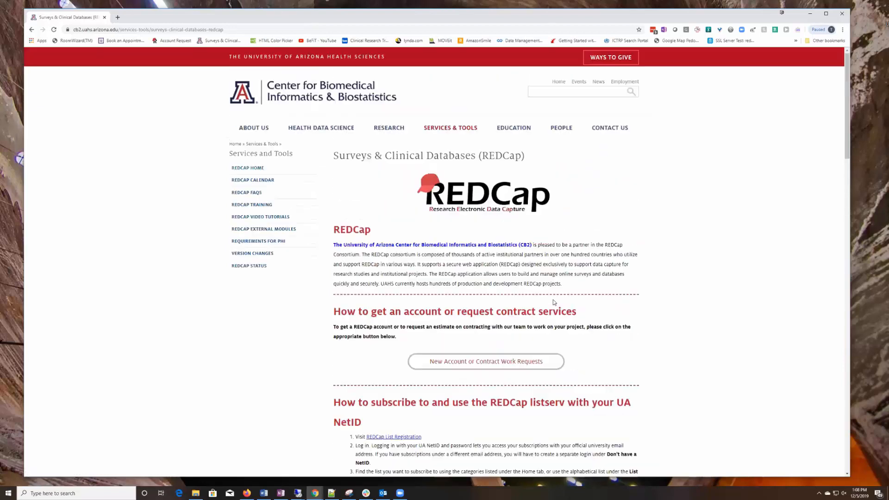
scroll(554, 301, "down", 4)
scroll(553, 298, "up", 4)
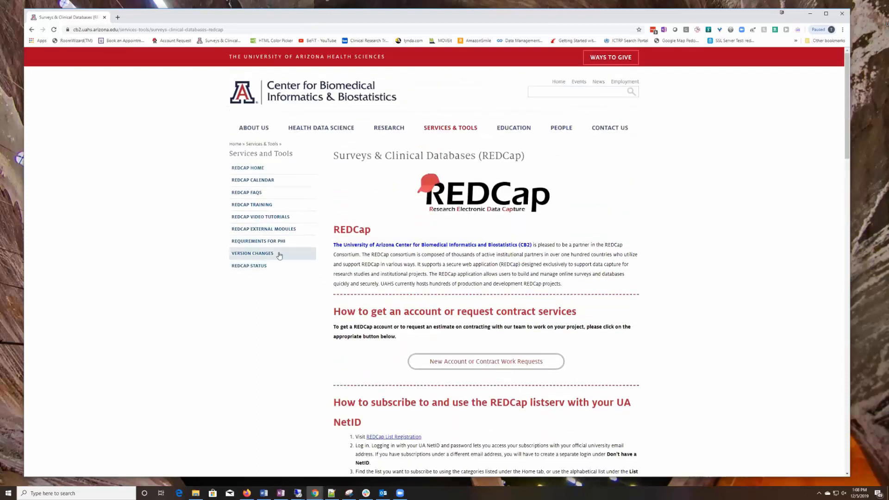
- Open Version Changes and highlight 'rich text editors' and 'Copy' in an improvement note
left_click(246, 255)
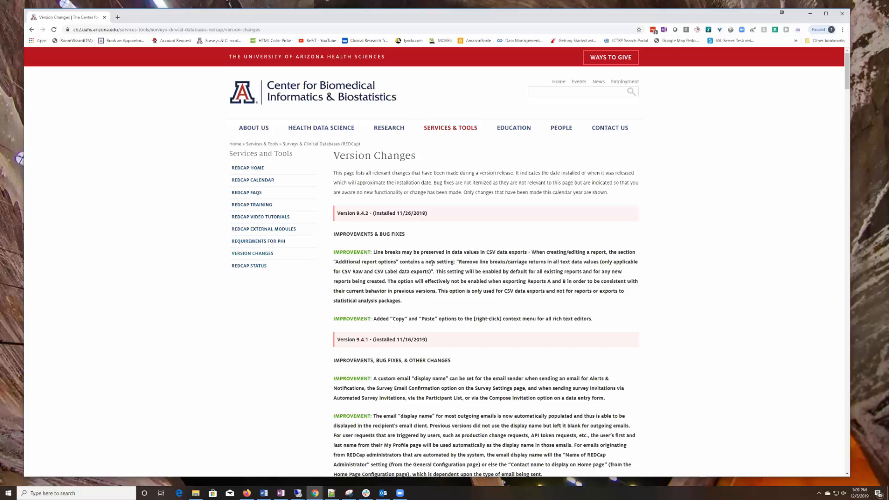
scroll(433, 264, "down", 1)
left_click_drag(335, 228, 372, 228)
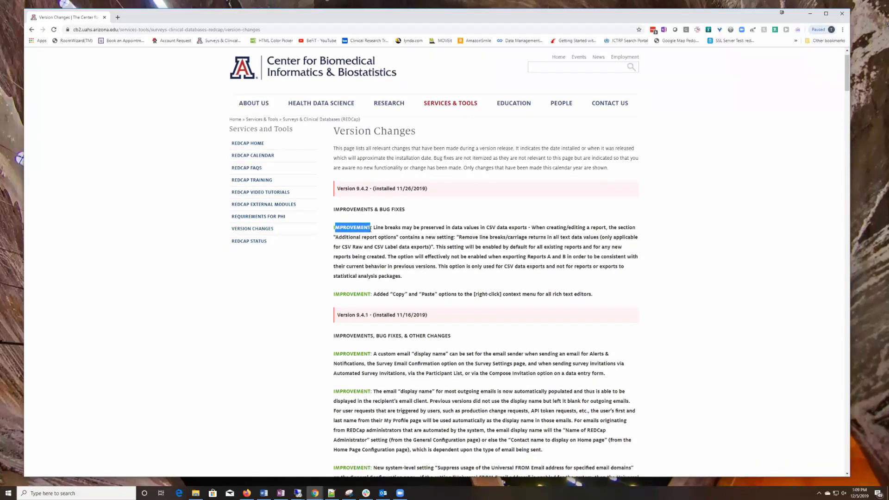
left_click(346, 295)
left_click_drag(552, 294, 592, 292)
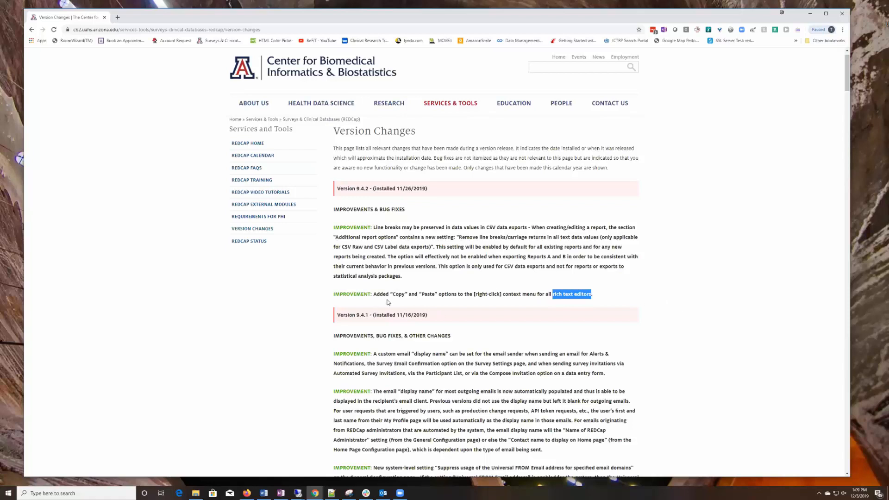
left_click_drag(393, 295, 444, 295)
- Scroll through the release notes for 9.4.2 and earlier versions
scroll(644, 281, "down", 1)
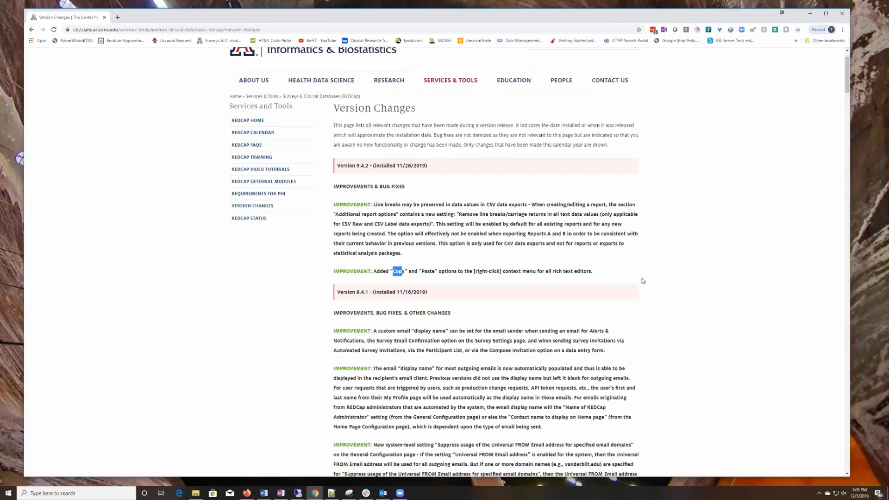
scroll(644, 281, "down", 3)
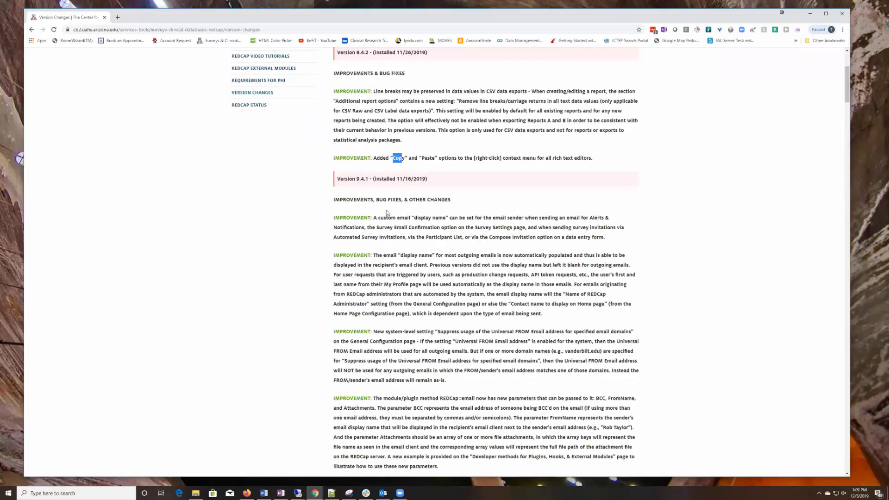
scroll(408, 231, "down", 2)
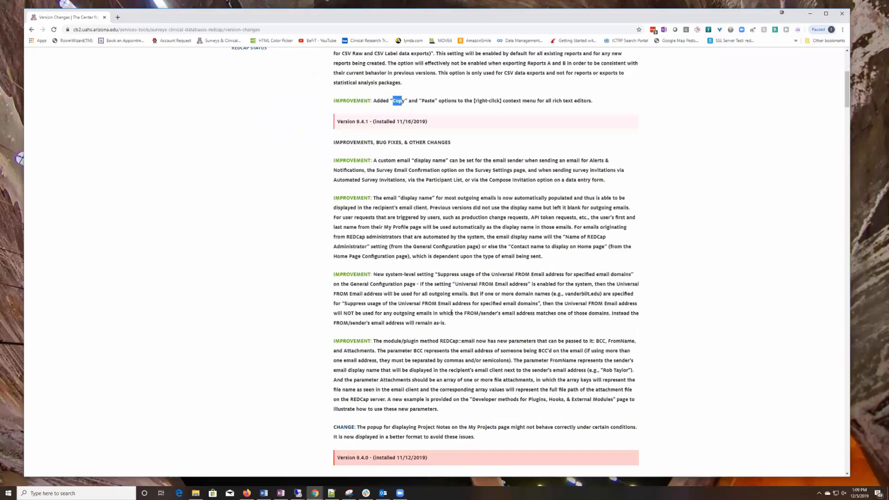
scroll(454, 311, "down", 1)
scroll(417, 301, "down", 1)
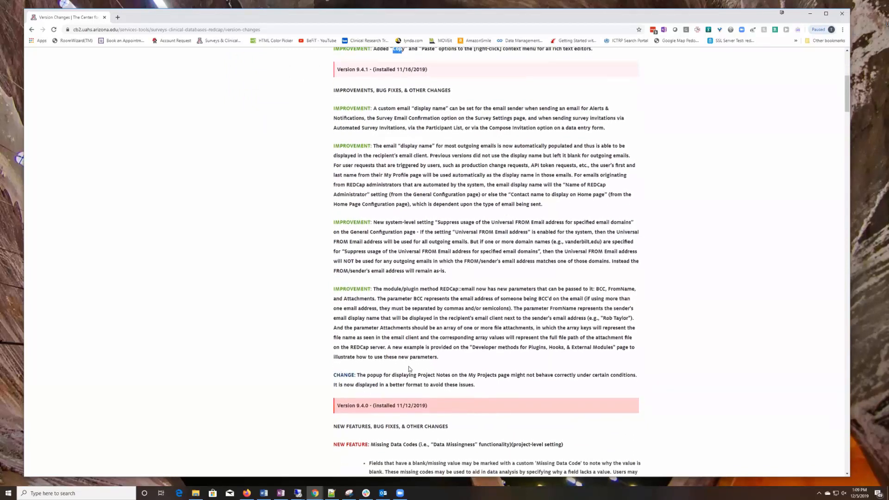
scroll(393, 333, "down", 2)
scroll(330, 288, "down", 1)
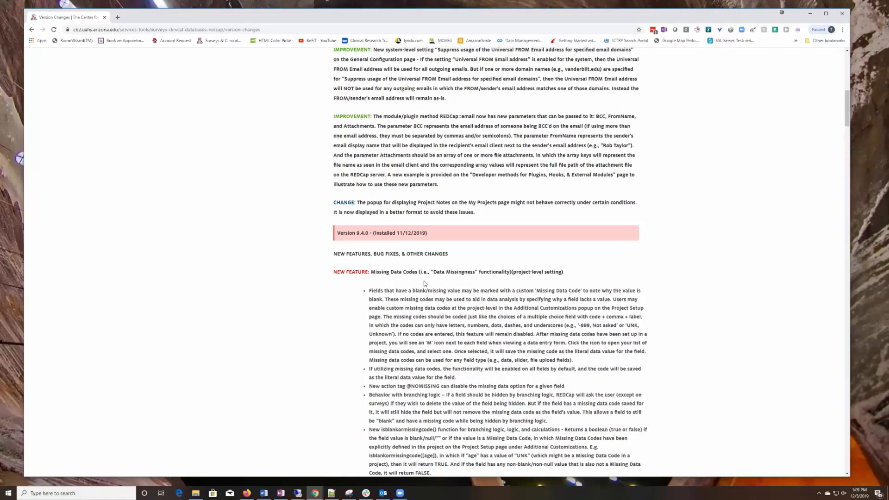
scroll(424, 283, "down", 2)
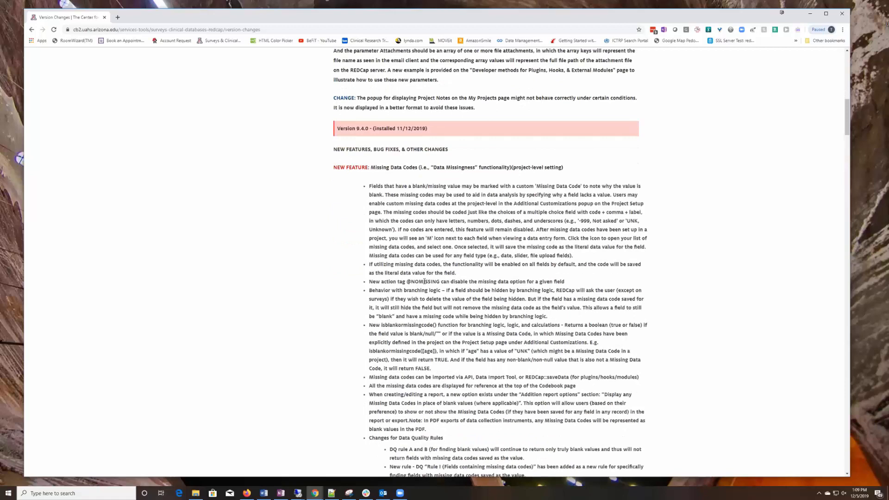
scroll(424, 281, "down", 3)
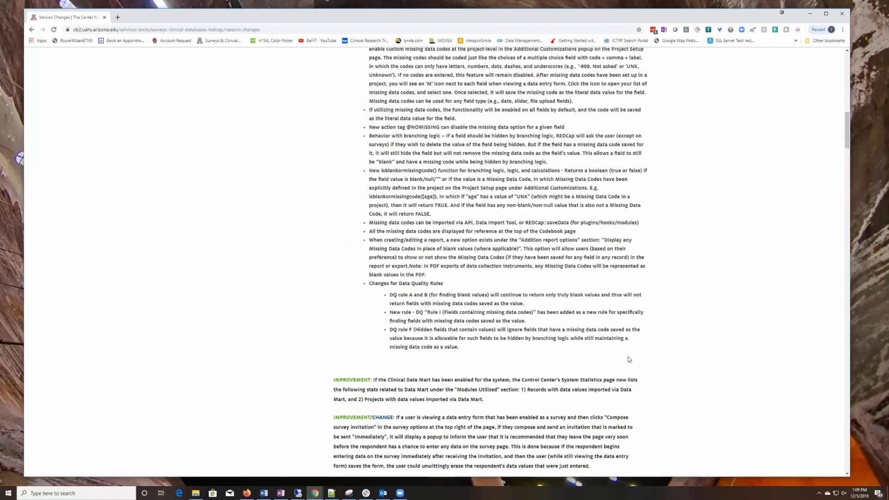
scroll(415, 285, "up", 2)
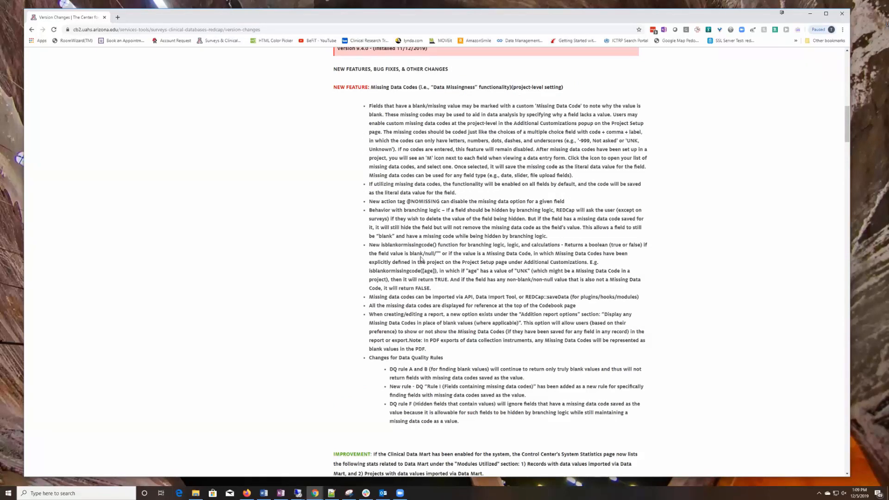
scroll(420, 263, "down", 9)
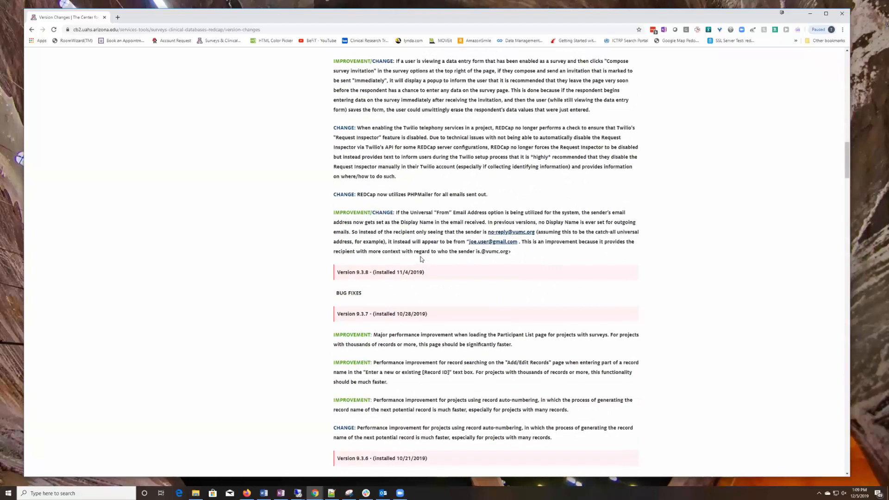
scroll(421, 260, "down", 4)
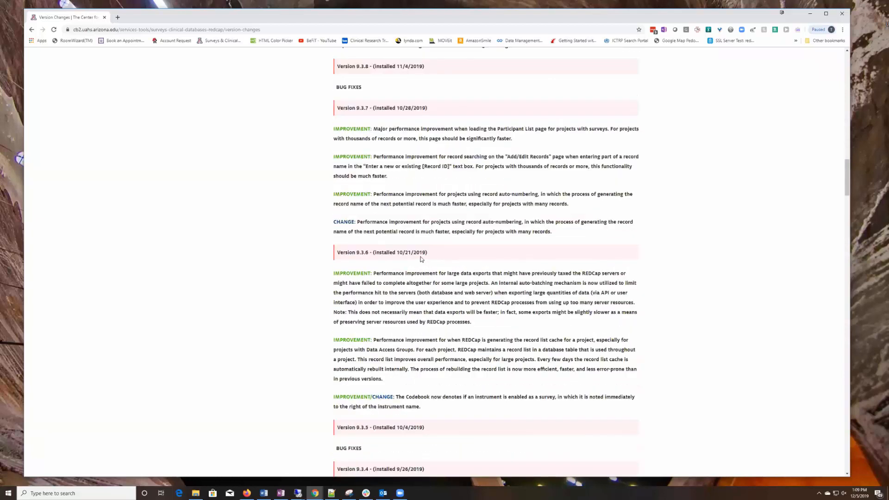
scroll(423, 259, "up", 13)
scroll(425, 259, "up", 20)
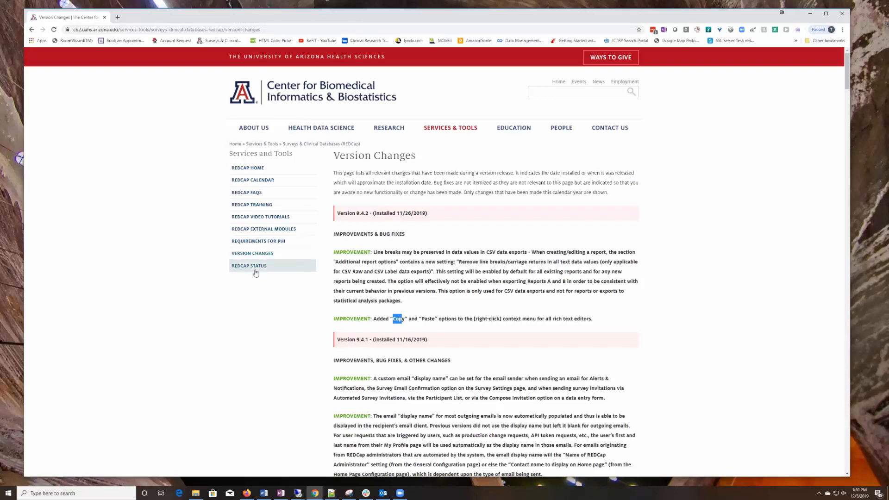
scroll(269, 250, "down", 1)
left_click(247, 230)
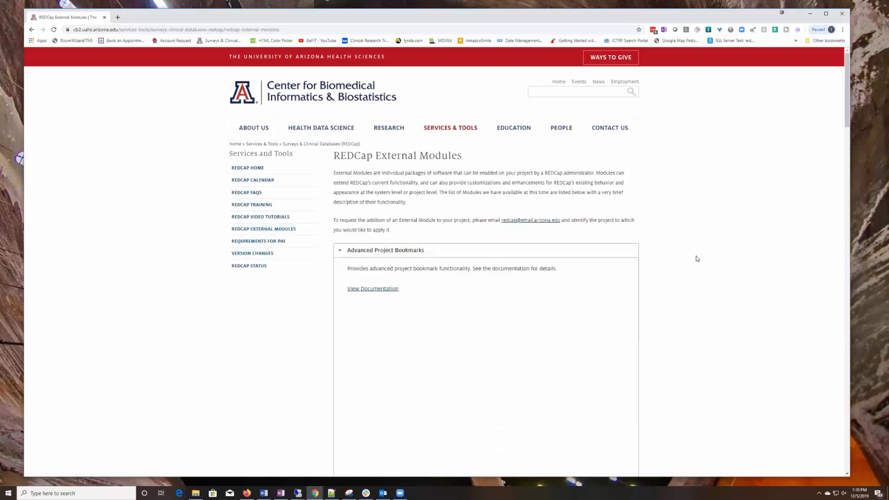
scroll(696, 257, "down", 15)
scroll(694, 258, "down", 20)
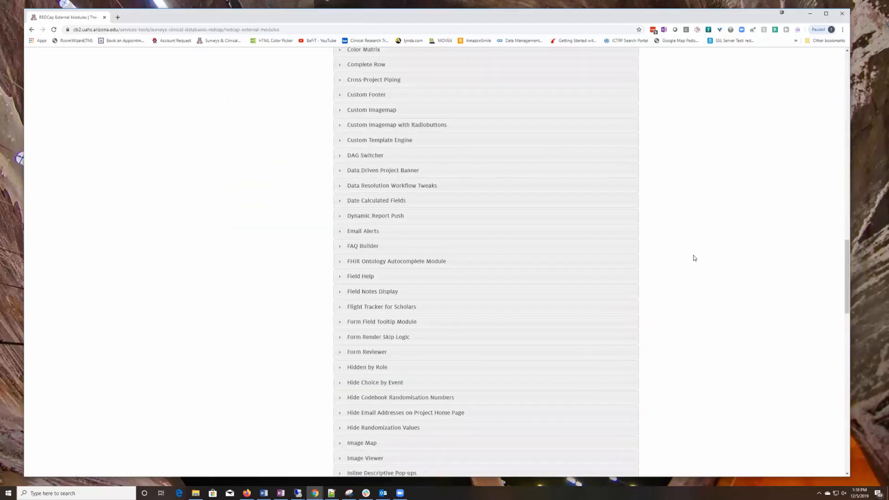
scroll(694, 258, "down", 7)
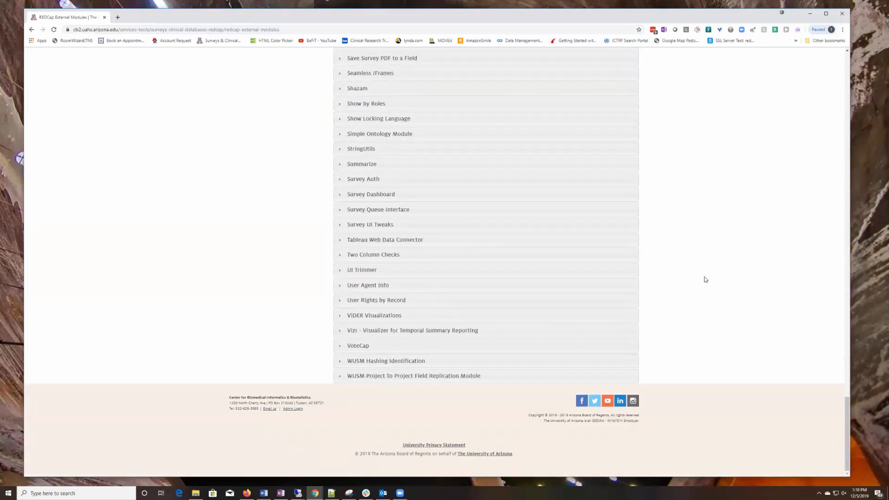
scroll(714, 288, "up", 15)
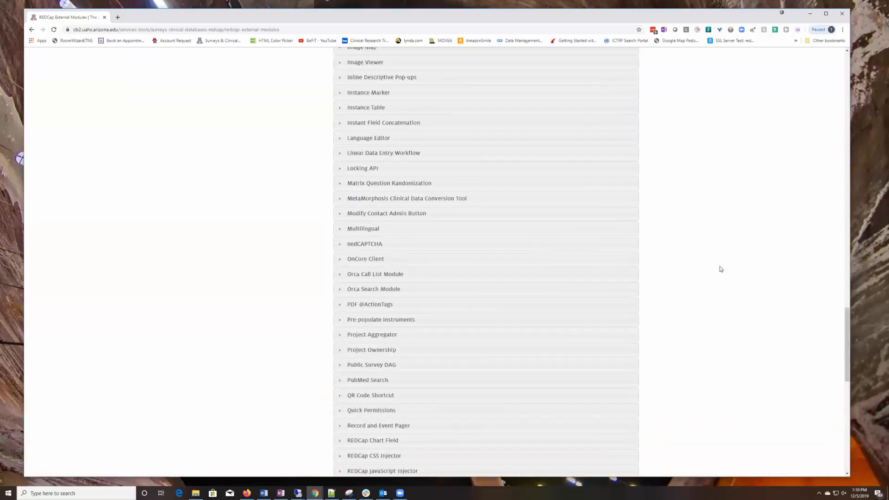
scroll(720, 268, "up", 4)
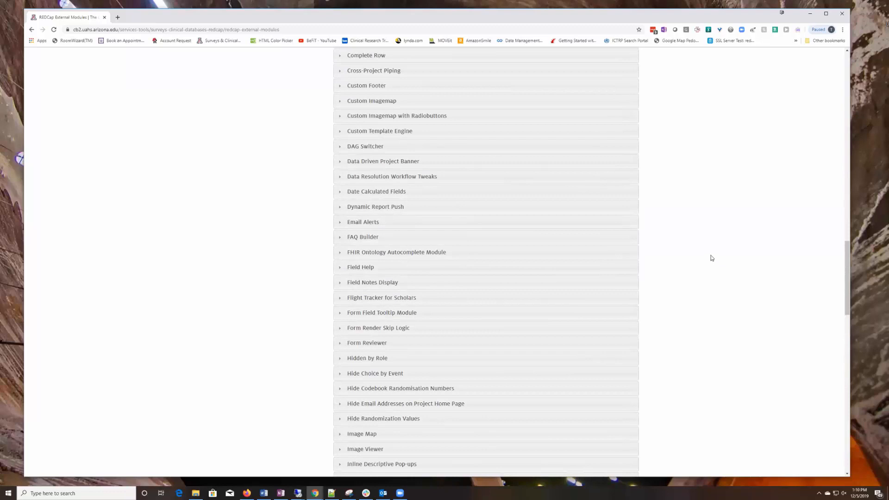
scroll(712, 258, "up", 6)
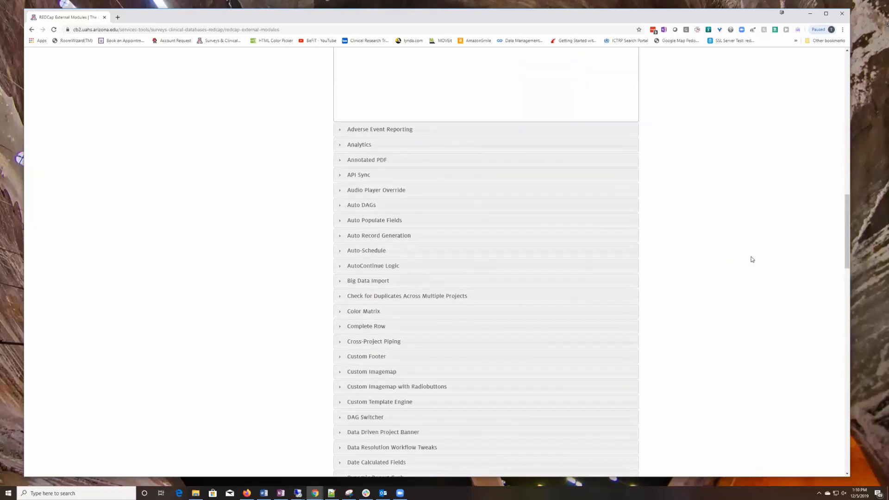
scroll(752, 260, "down", 6)
scroll(750, 258, "down", 13)
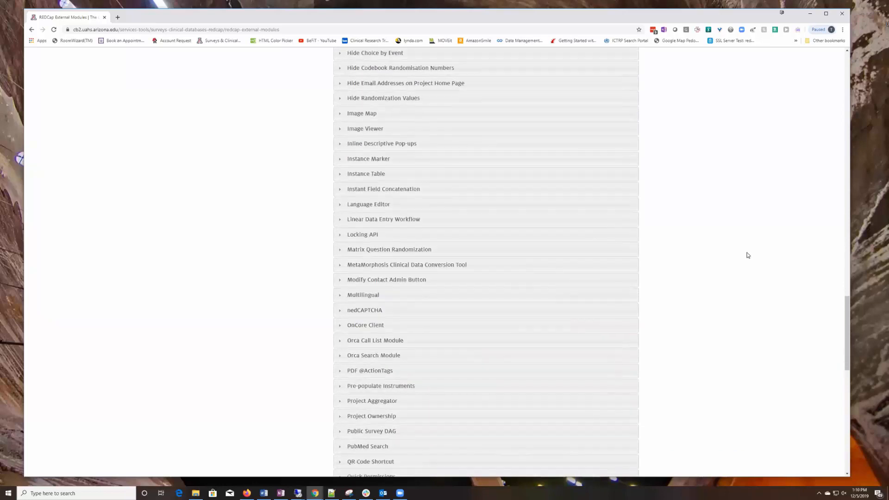
scroll(746, 255, "down", 5)
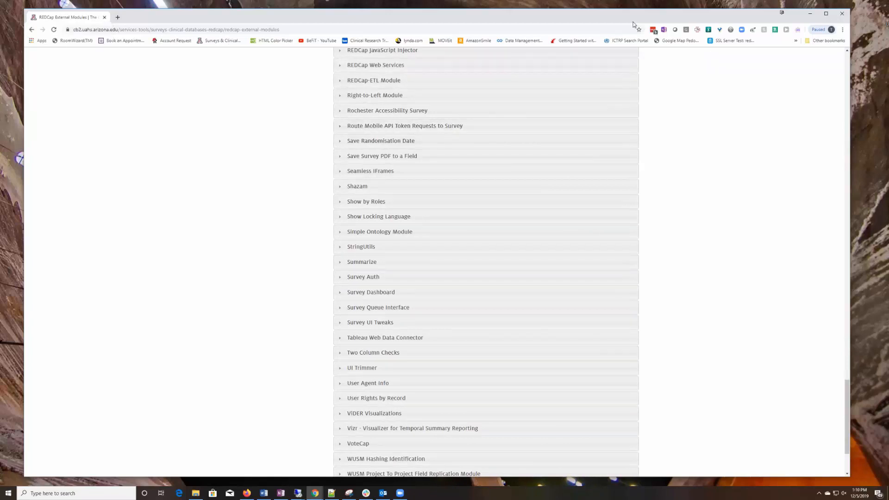
- Close the module list browser window and switch back to the REDCap window
left_click(842, 16)
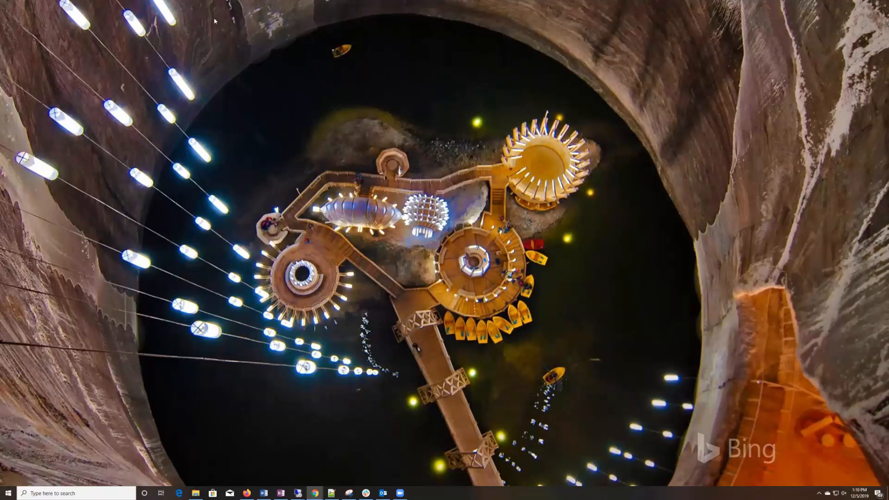
key("alt+Tab")
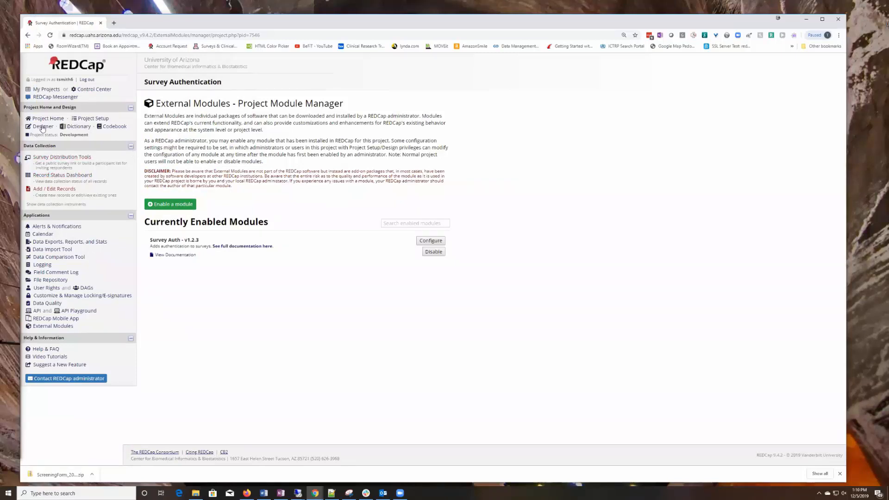
- Go to Project Setup and open the Online Designer listing the Screening Form
left_click(91, 119)
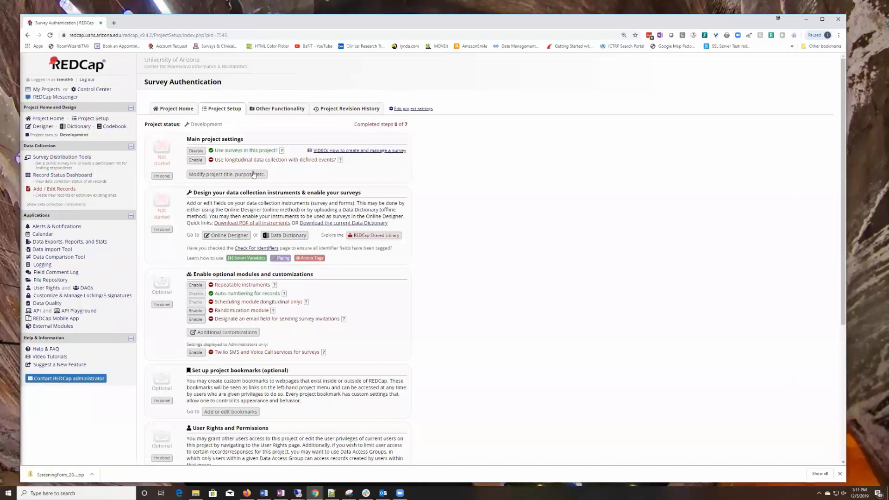
left_click(42, 127)
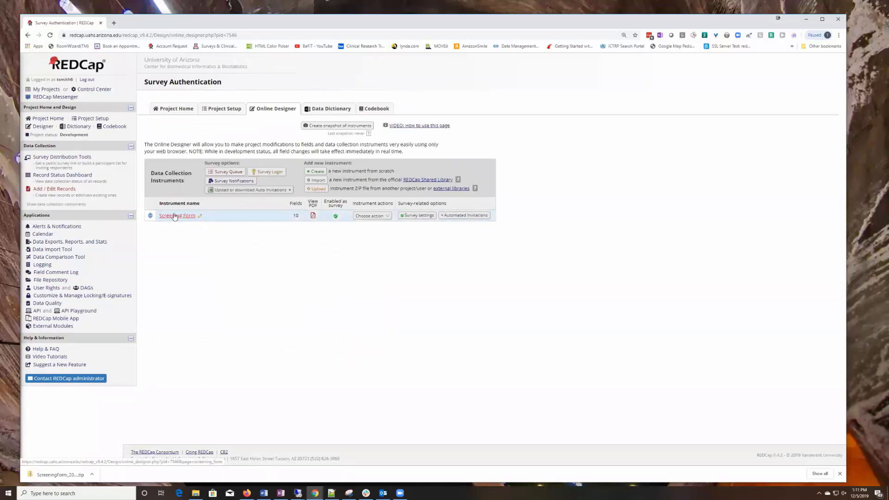
- Open the Screening Form and look over its fields from Record ID to Gender
left_click(180, 218)
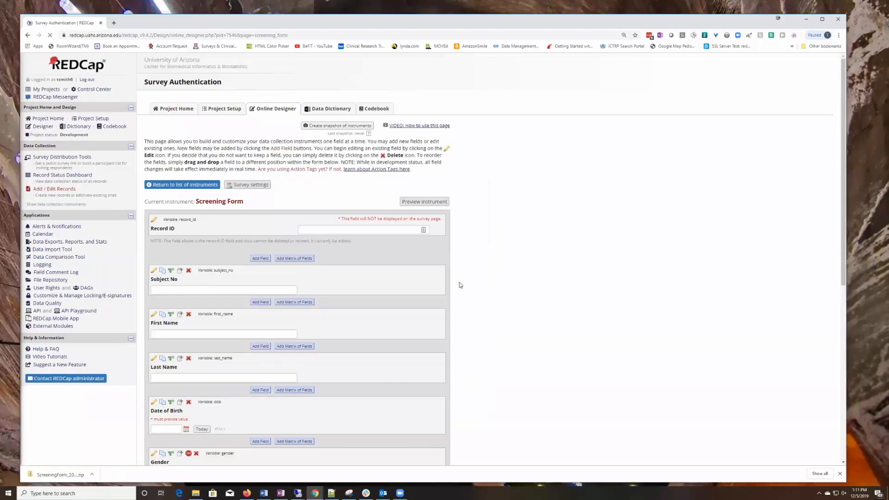
scroll(458, 285, "down", 6)
scroll(457, 286, "up", 7)
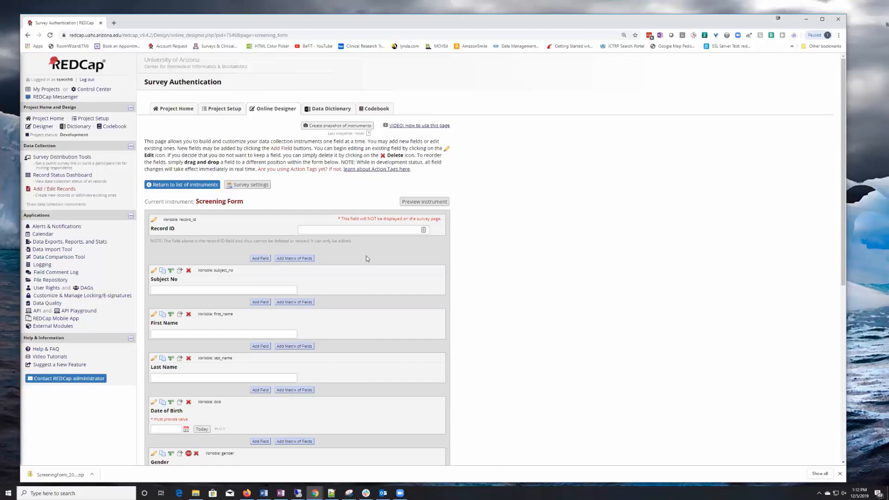
- Open External Modules, highlight the Survey Auth module name, and close the Requests survey window
left_click(54, 326)
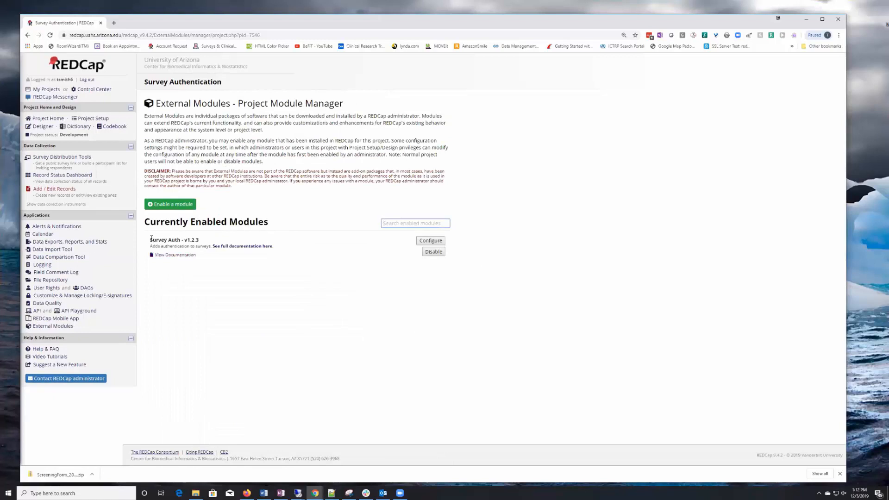
left_click_drag(150, 240, 200, 241)
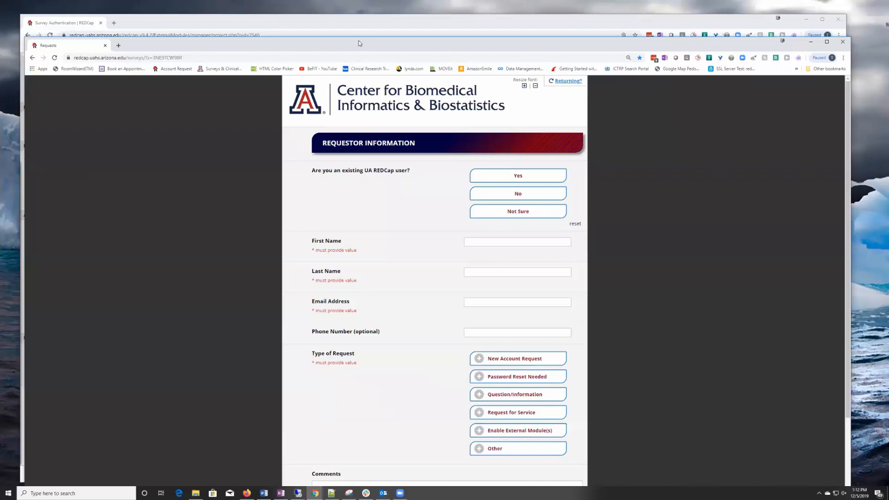
left_click_drag(351, 49, 426, 54)
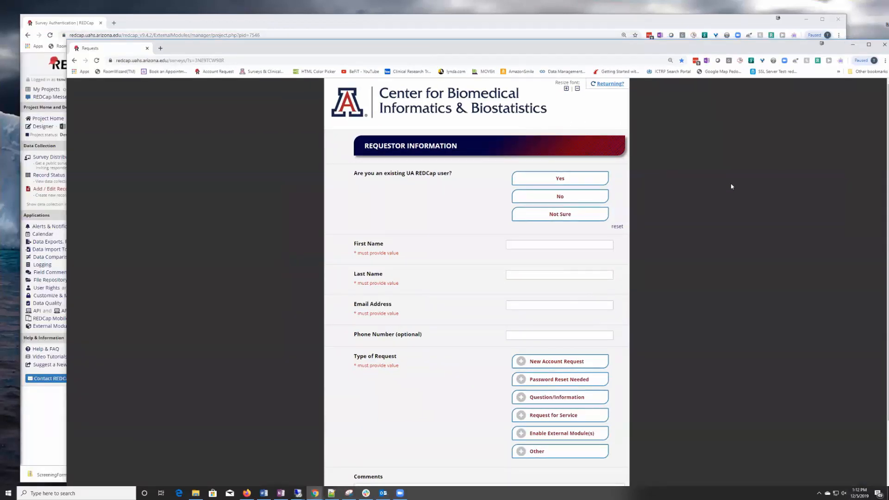
left_click(885, 45)
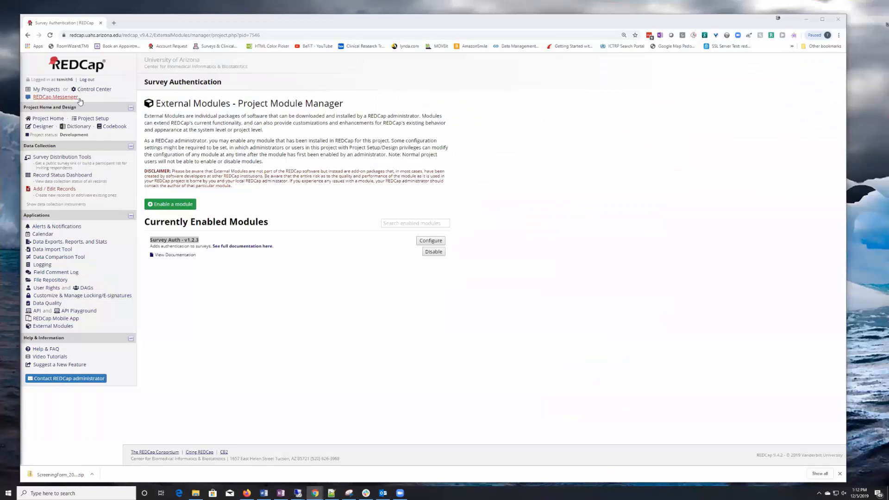
left_click(47, 89)
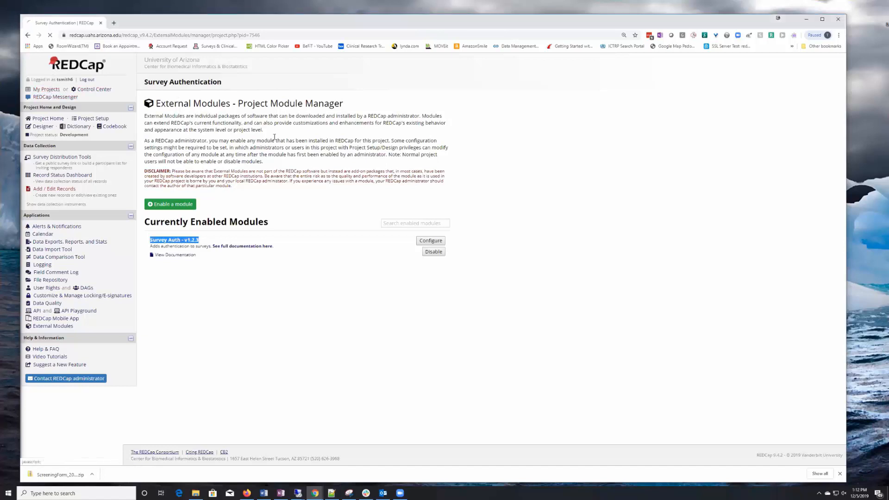
left_click(83, 64)
scroll(352, 199, "down", 6)
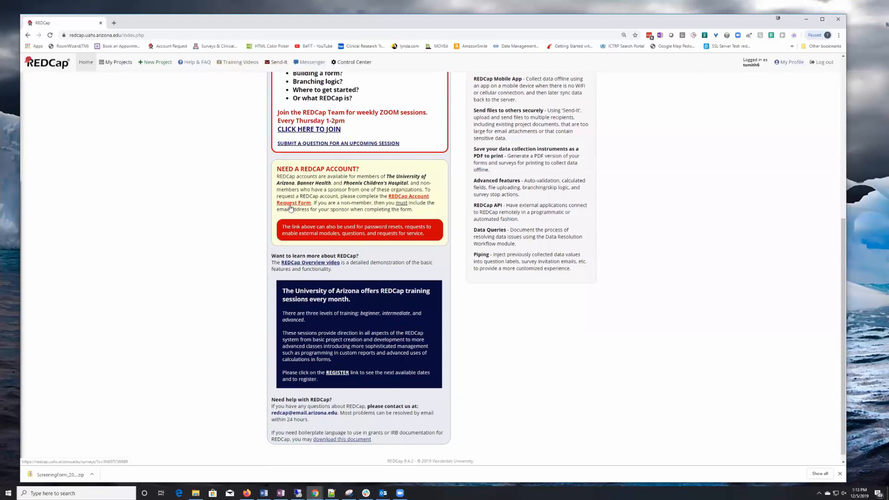
scroll(207, 164, "down", 2)
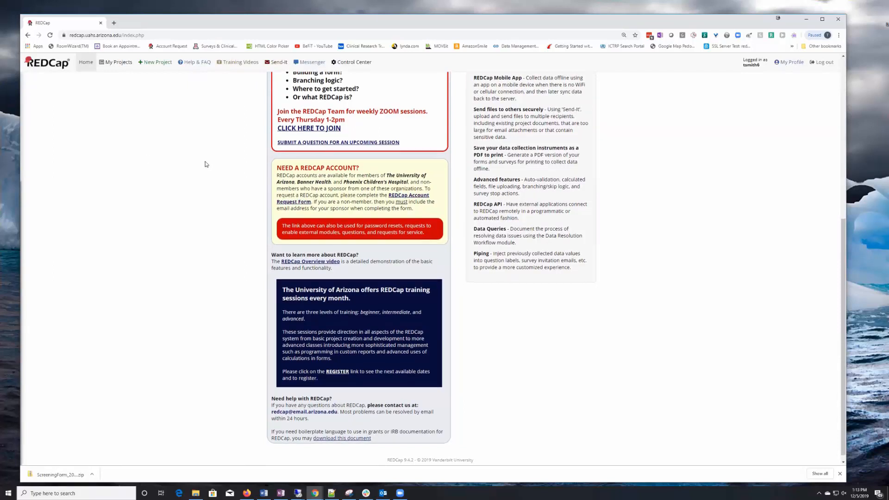
scroll(206, 164, "up", 5)
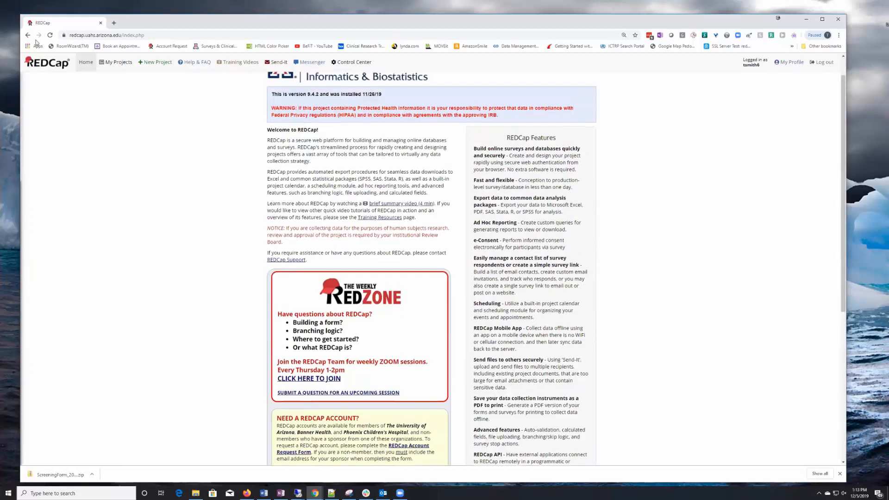
left_click(28, 35)
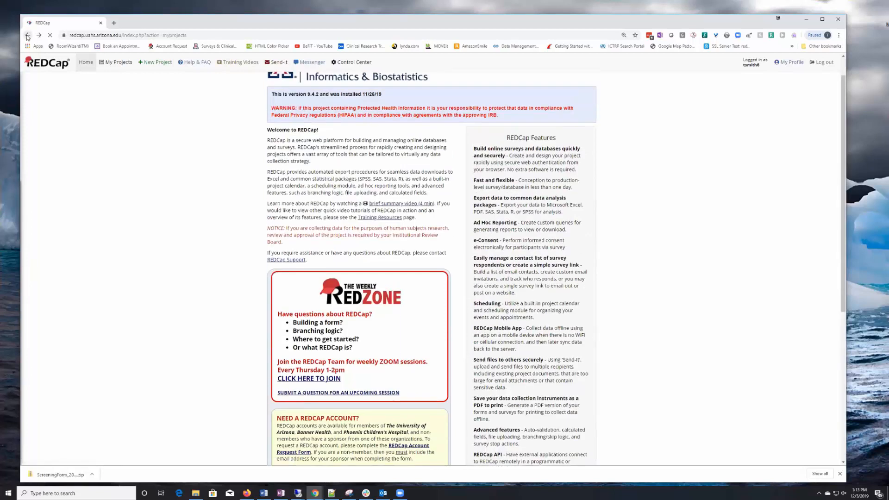
left_click(27, 35)
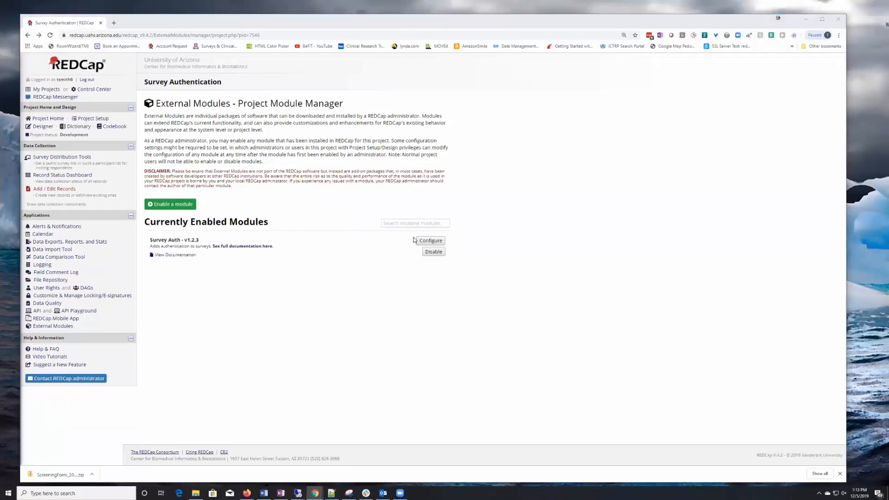
- Cancel the Survey Auth Configure Module dialog without saving, then go to User Rights
left_click(430, 242)
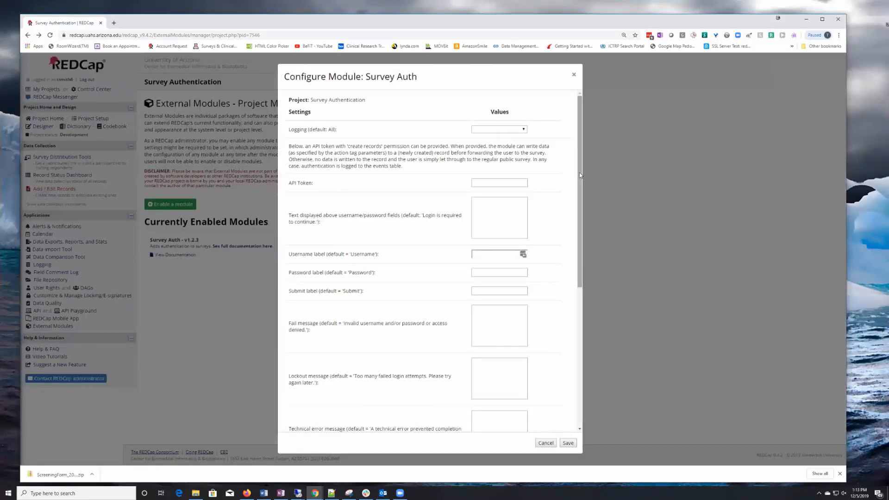
left_click_drag(580, 173, 580, 347)
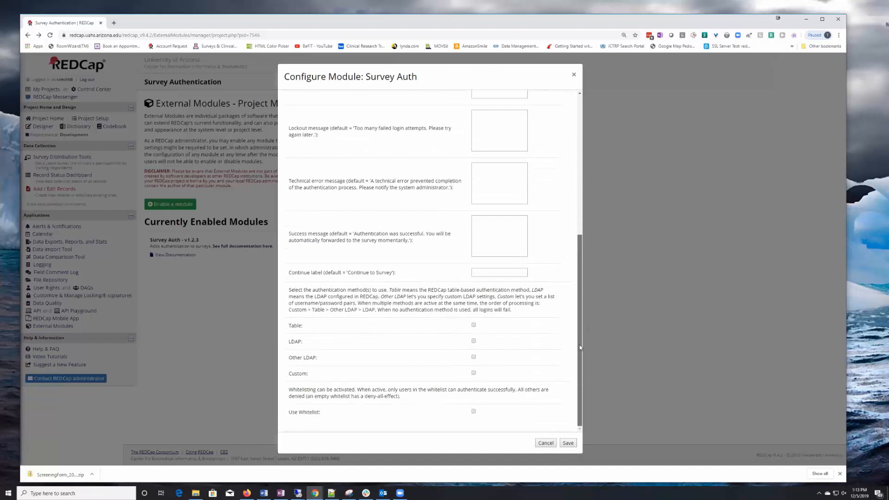
left_click_drag(580, 348, 580, 166)
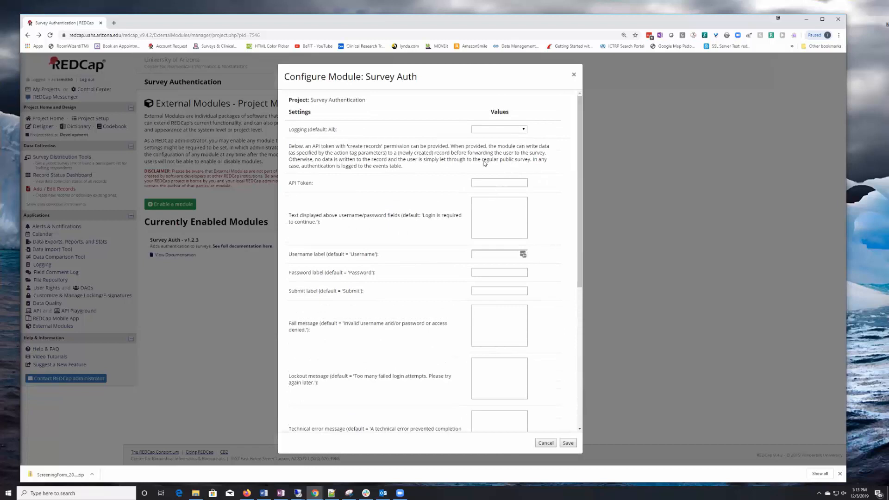
left_click(476, 182)
left_click(546, 444)
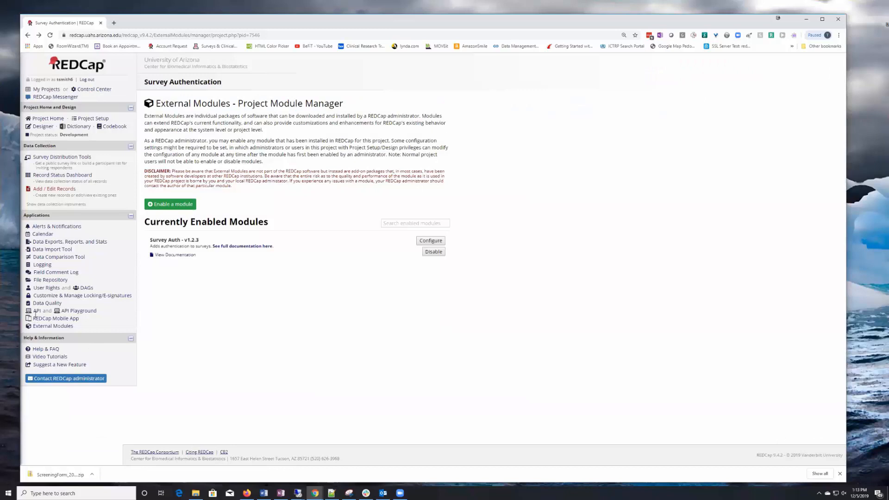
left_click(47, 289)
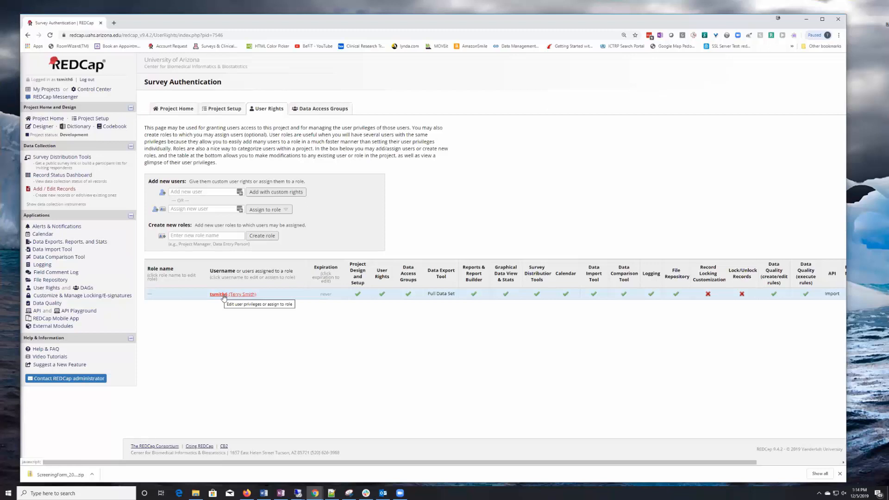
- Inspect the project user's API Import/Update privilege in the user editor and cancel unchanged
left_click(222, 295)
left_click(271, 293)
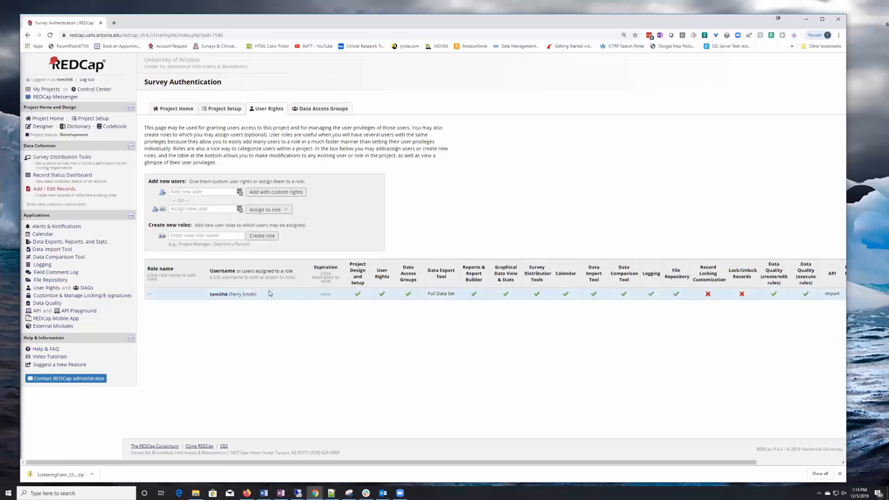
scroll(289, 286, "down", 10)
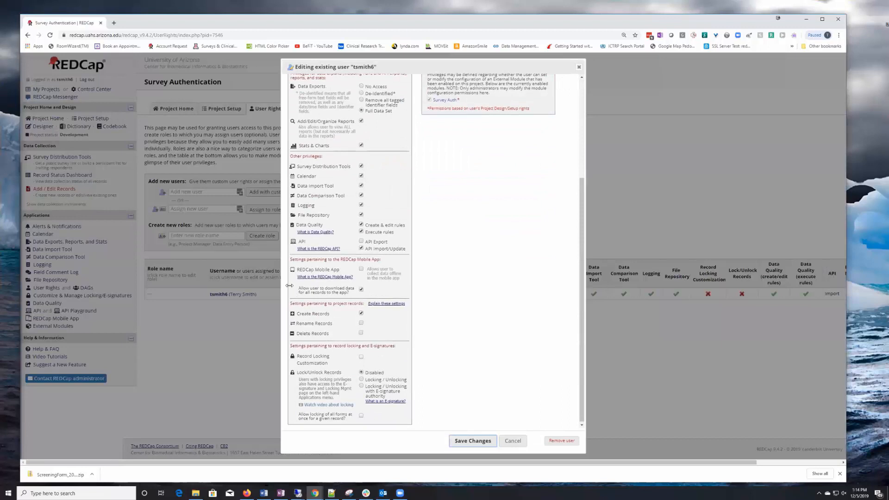
left_click_drag(374, 246, 410, 251)
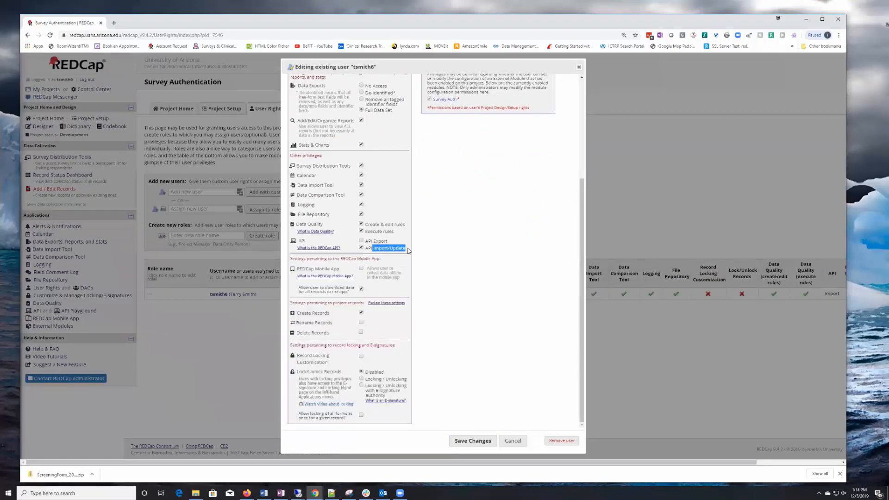
left_click(521, 442)
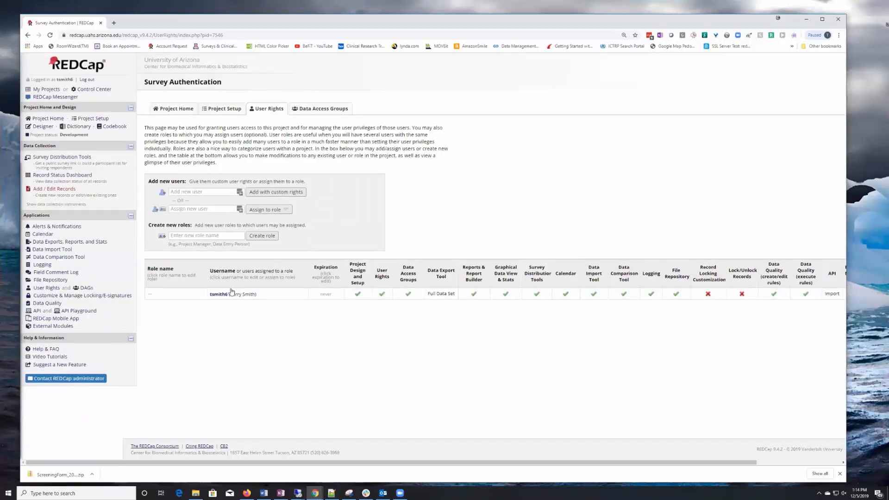
- Create a new API token for the project user and select it on the API page
left_click(36, 311)
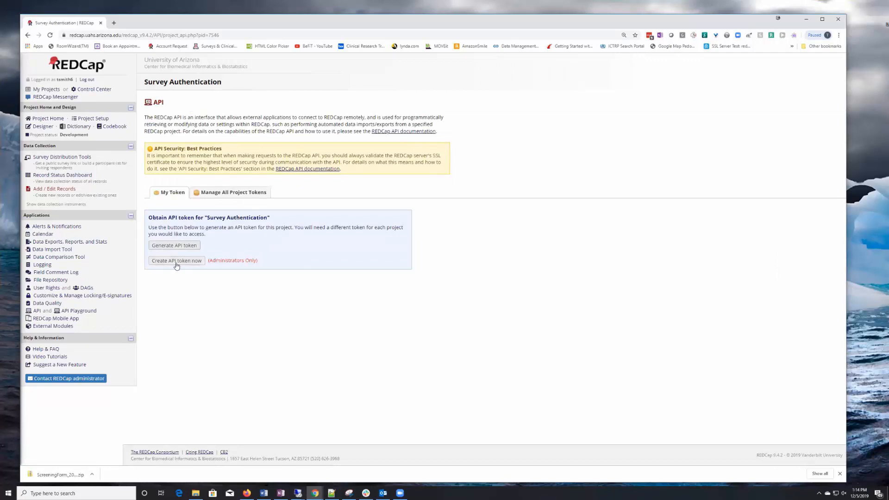
left_click(176, 262)
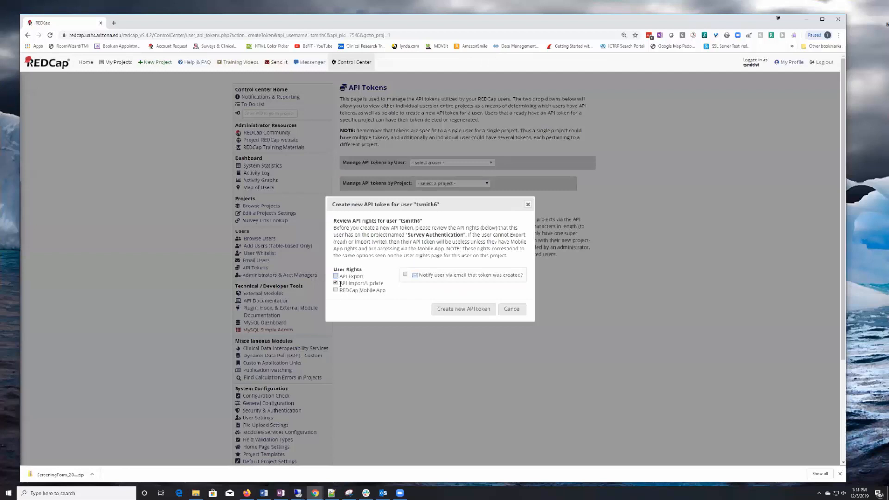
left_click_drag(341, 284, 389, 284)
left_click(466, 313)
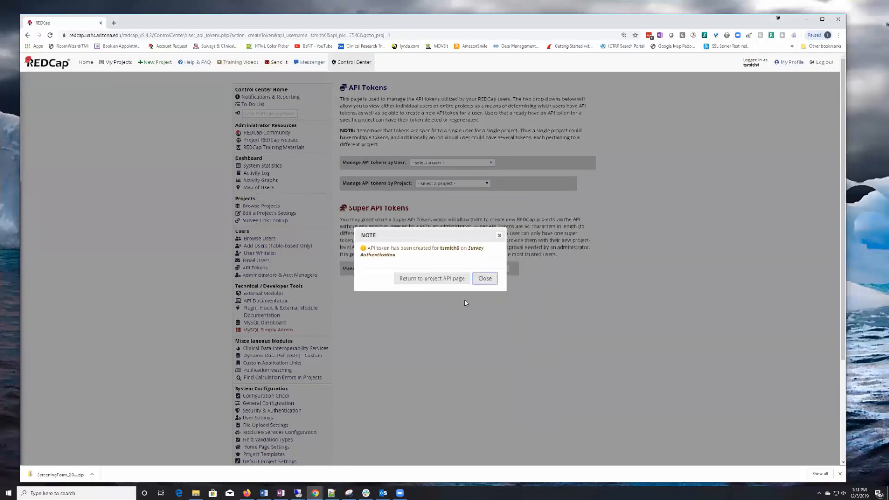
left_click(429, 279)
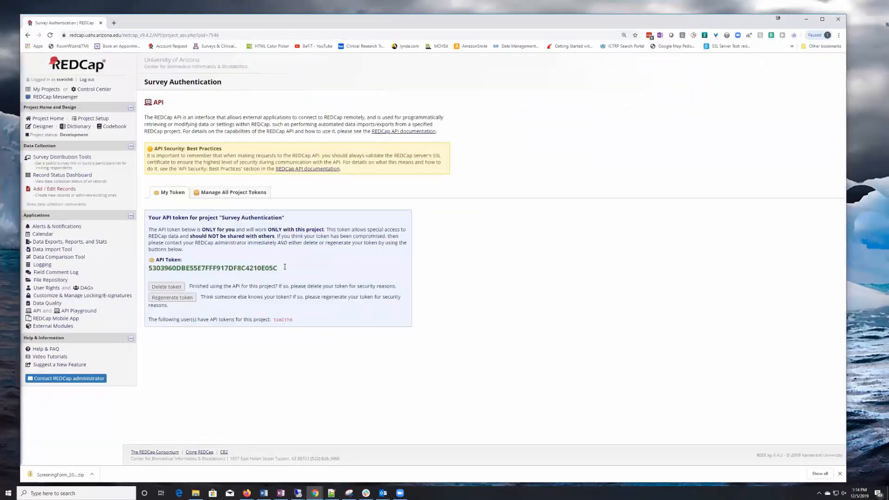
double_click(194, 267)
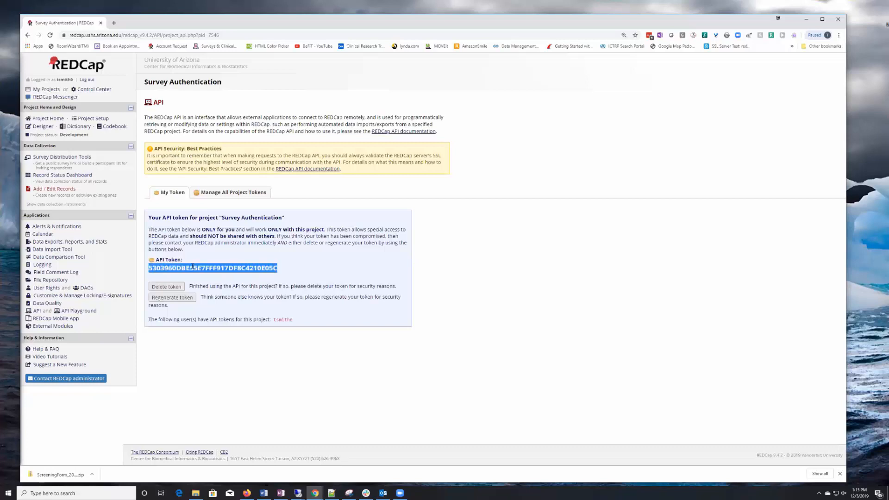
- Paste the copied API token into the Survey Auth module's API Token setting
left_click(54, 327)
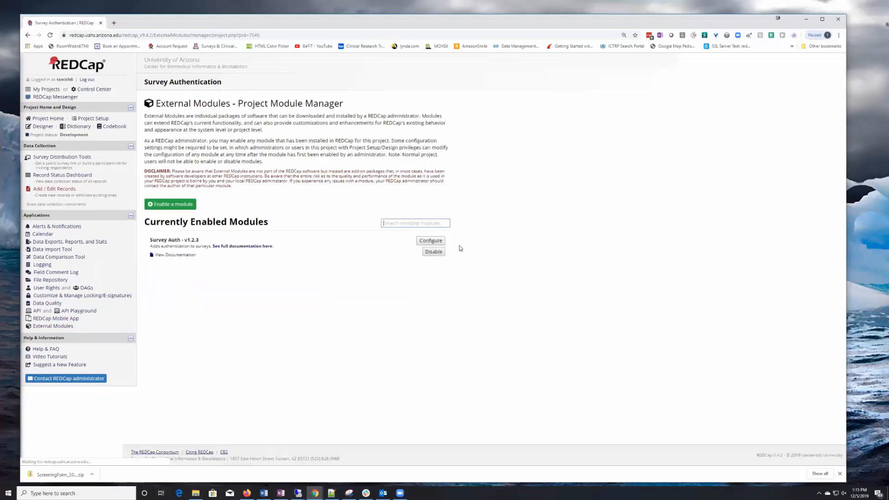
left_click(431, 242)
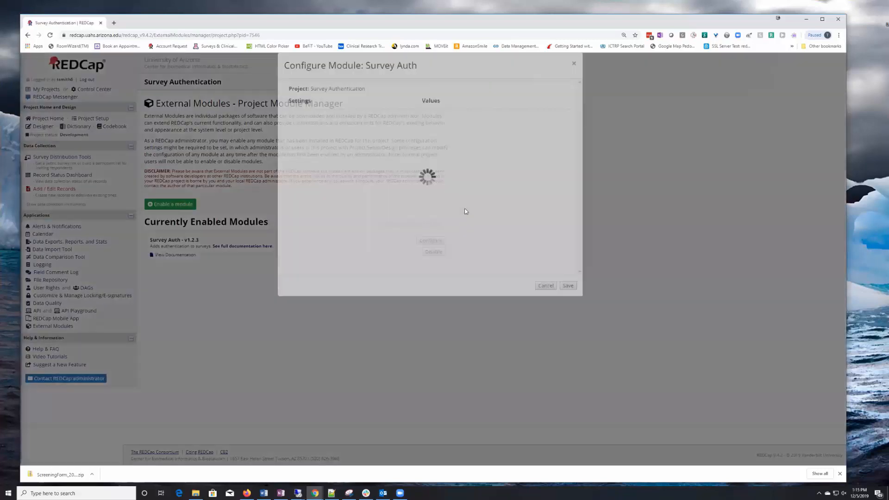
left_click(481, 184)
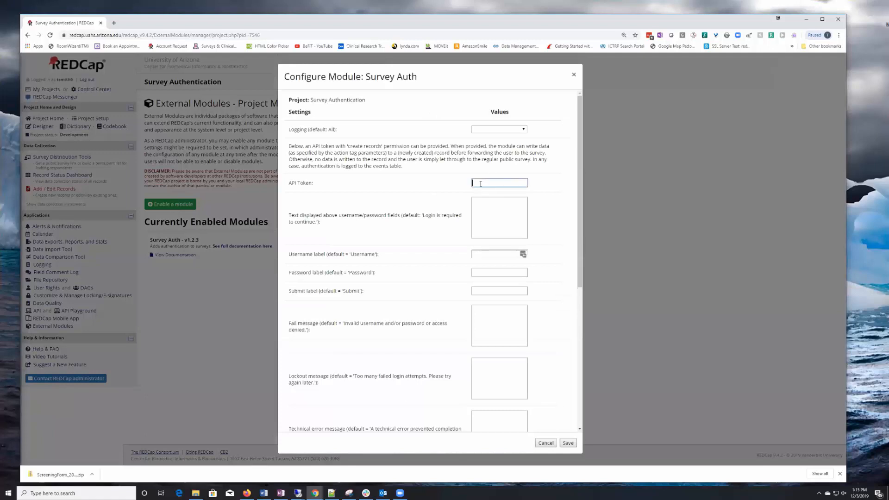
key("ctrl+v")
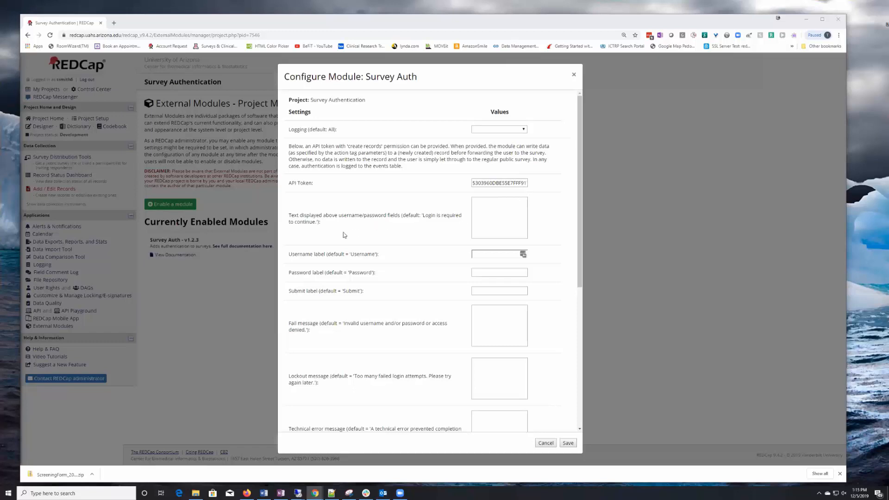
- Review the default login prompt text and tick the Table authentication method
left_click_drag(423, 216, 462, 218)
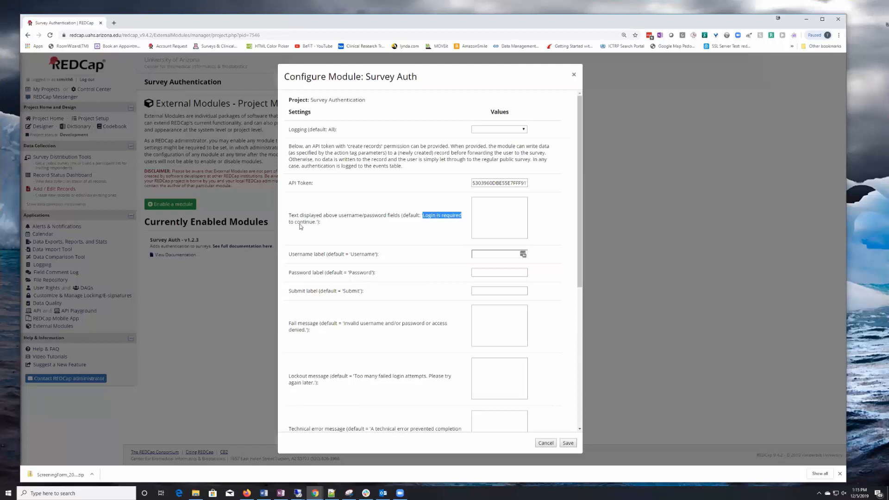
left_click(485, 202)
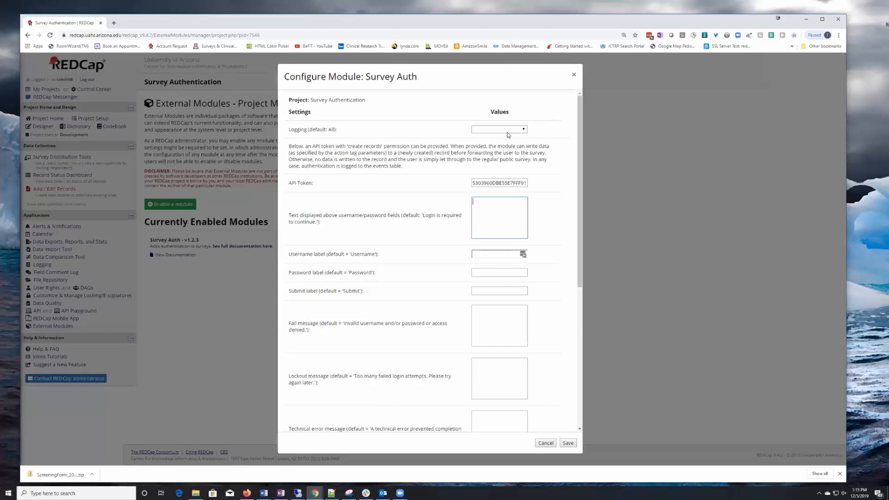
left_click(514, 200)
scroll(493, 221, "down", 5)
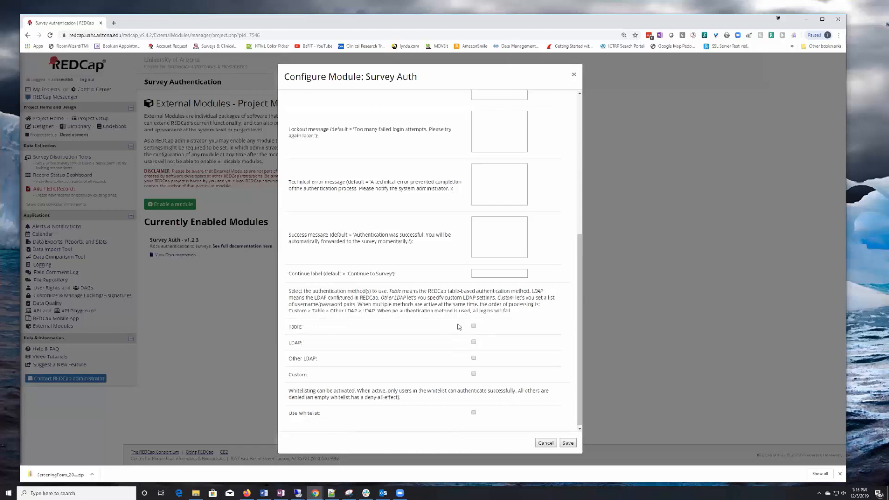
left_click(474, 326)
- Save the Survey Auth module settings, then open the Screening Form's Subject No field in the Online Designer
left_click(568, 443)
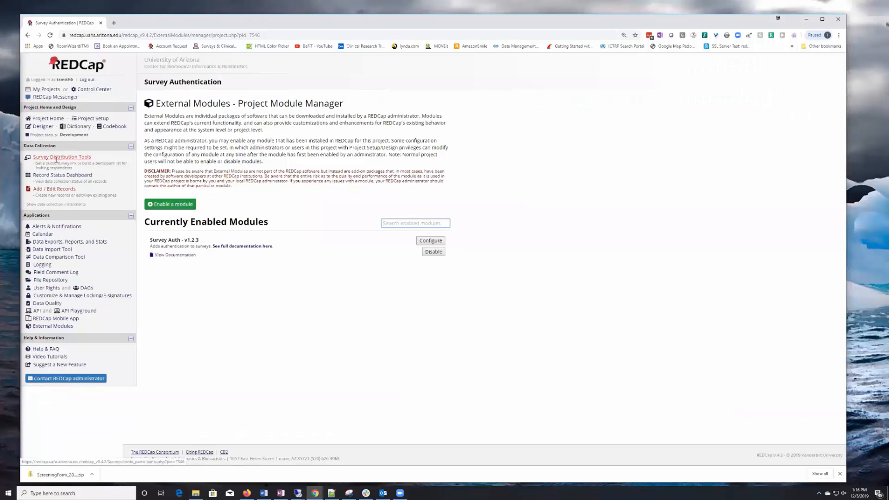
left_click(42, 127)
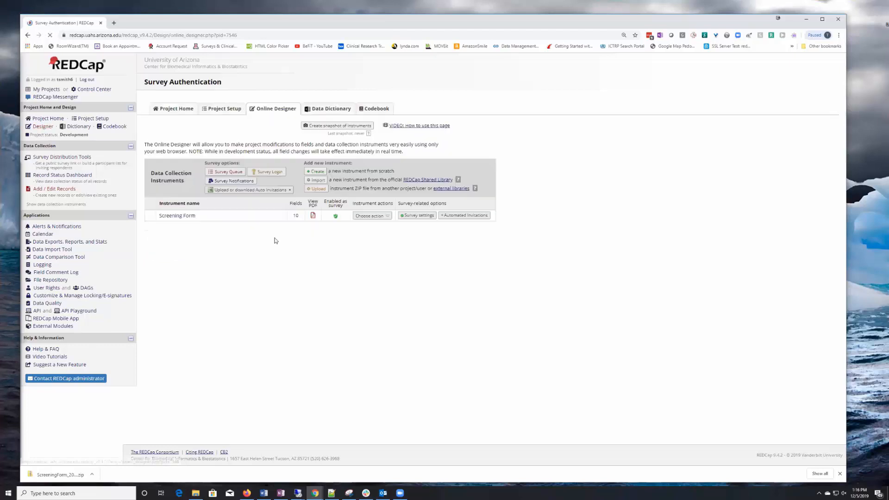
left_click(180, 217)
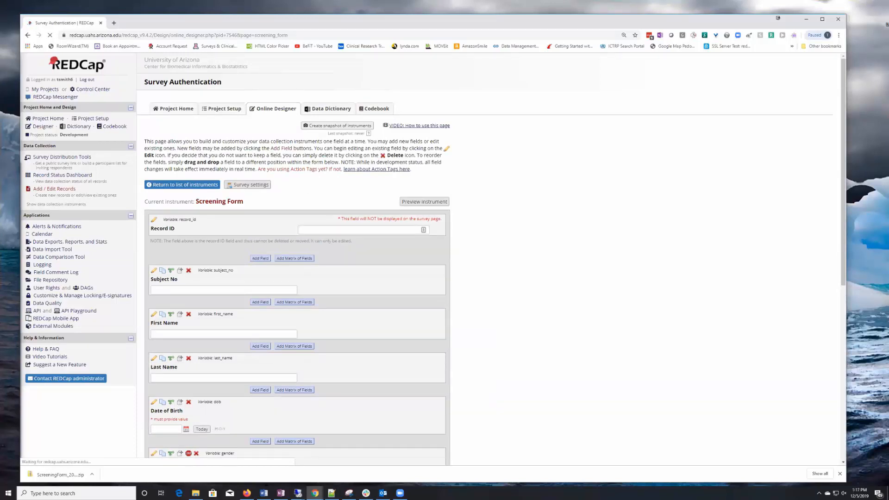
left_click(154, 271)
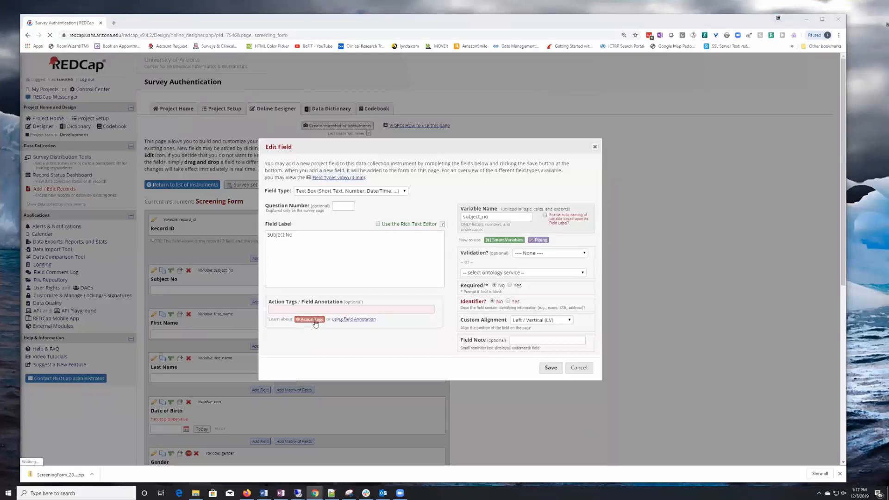
left_click(289, 310)
type("@SURVEY-AUTH")
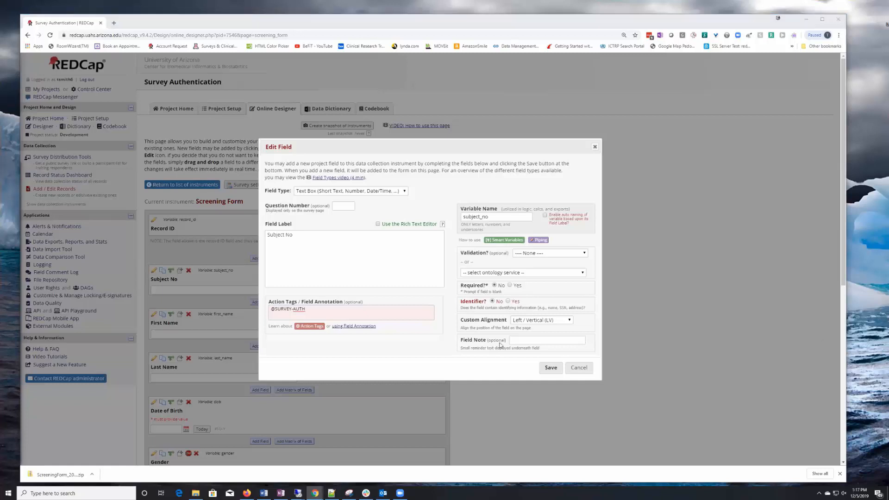
left_click(550, 368)
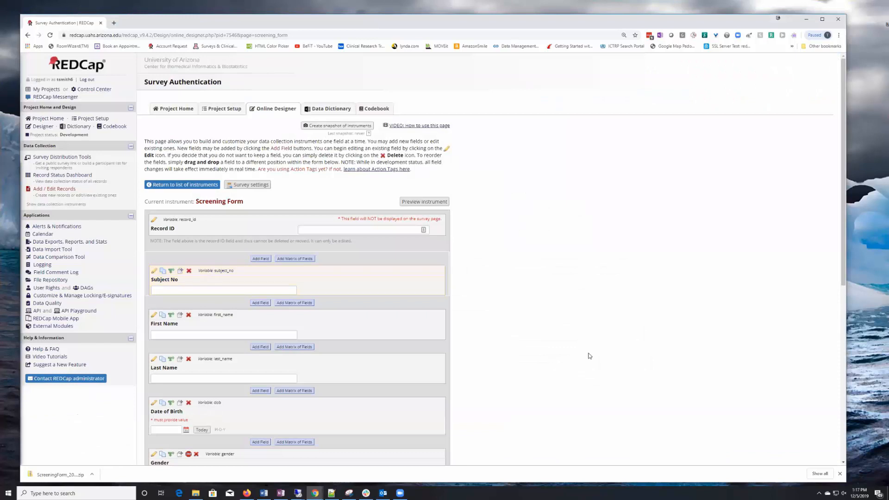
left_click(154, 316)
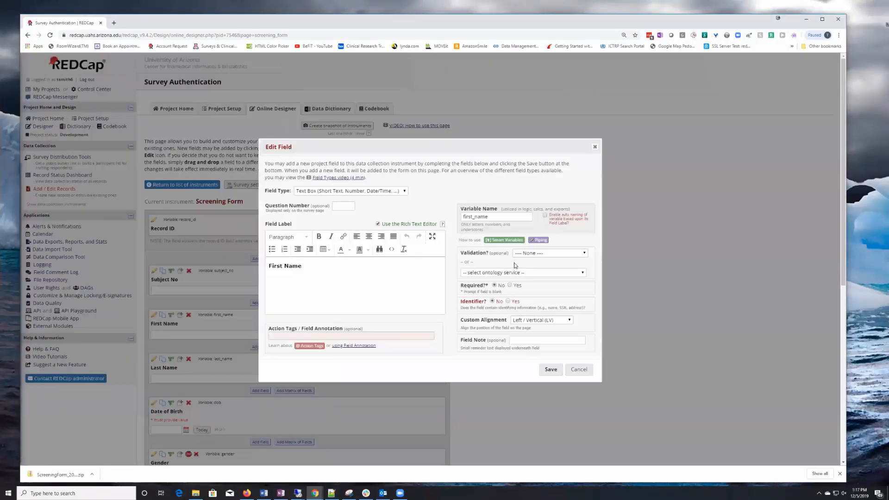
left_click(579, 373)
left_click(243, 290)
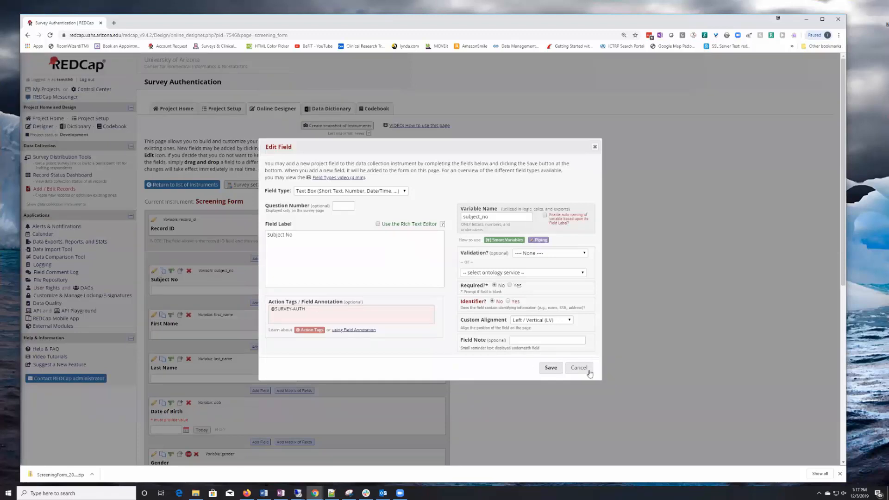
left_click(582, 371)
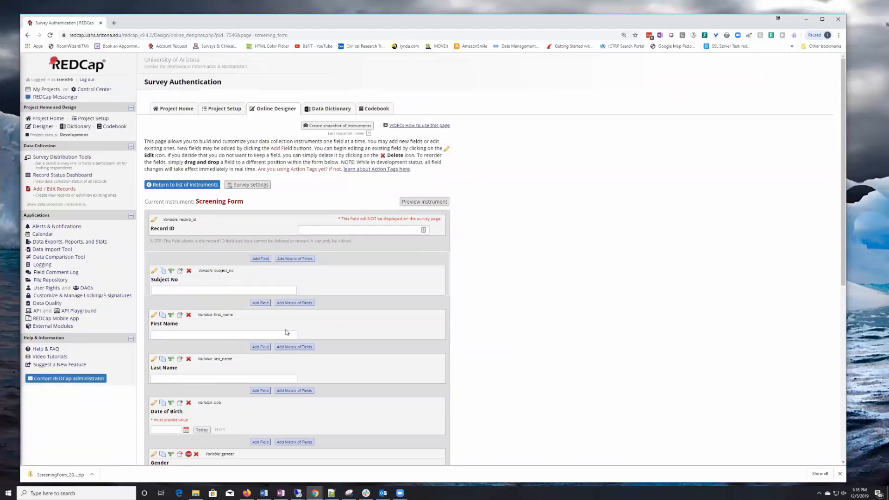
- Open the public Screening Form survey and submit the account username and password at its login
left_click(62, 157)
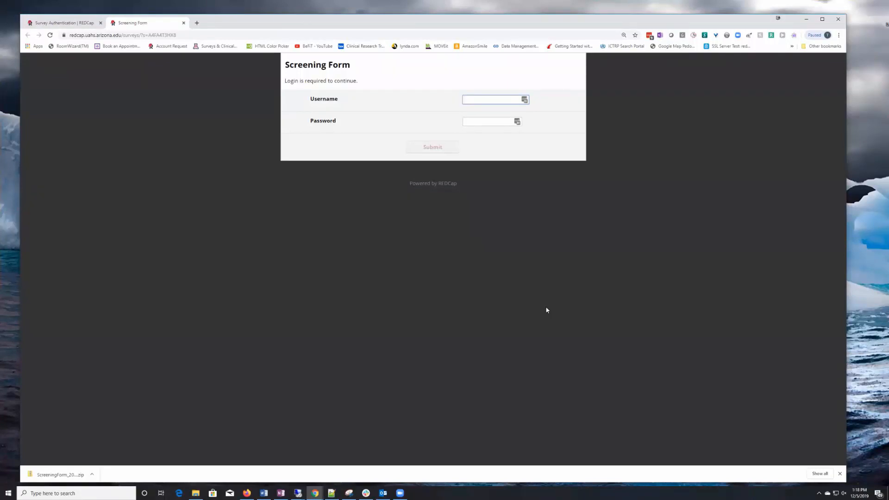
key("Tab")
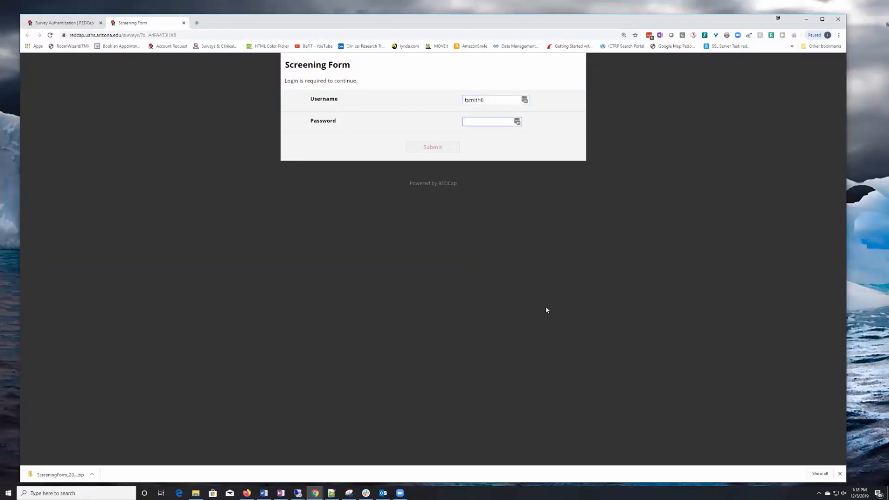
type("••••••••••")
left_click(446, 154)
left_click(446, 154)
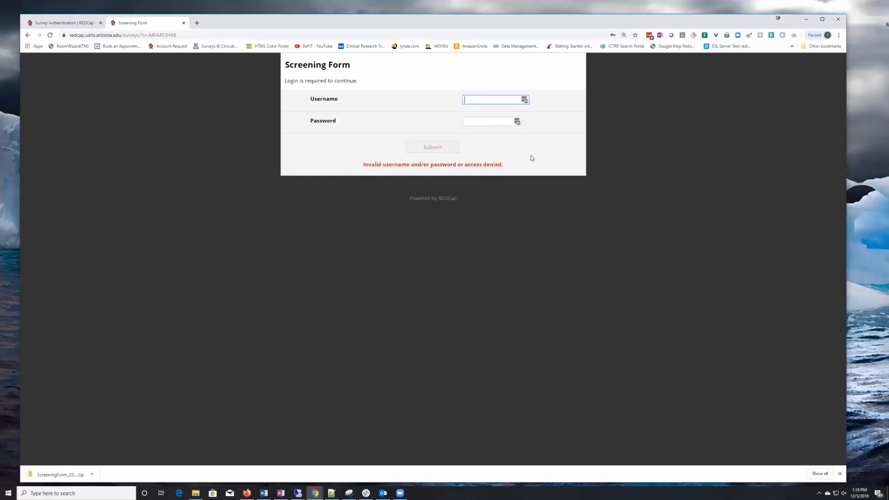
- Re-enter the username and password after the invalid-login error to reach the survey questions
left_click(467, 120)
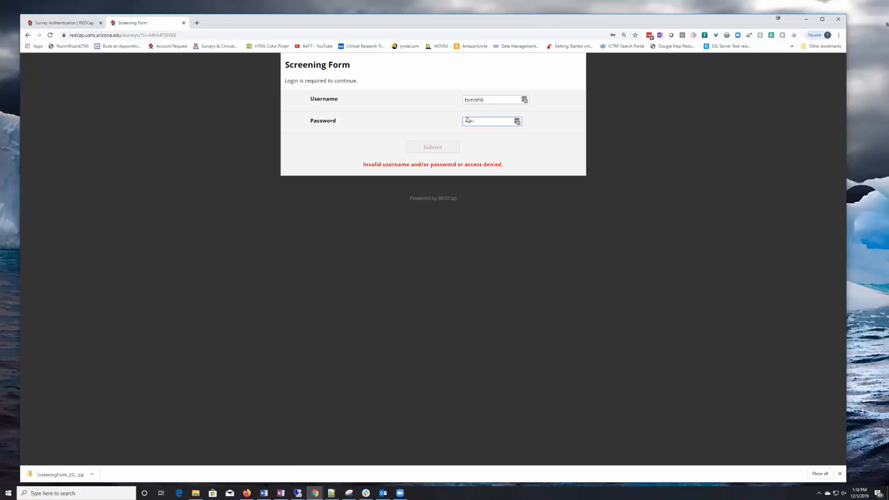
type("1")
left_click(428, 151)
left_click(434, 148)
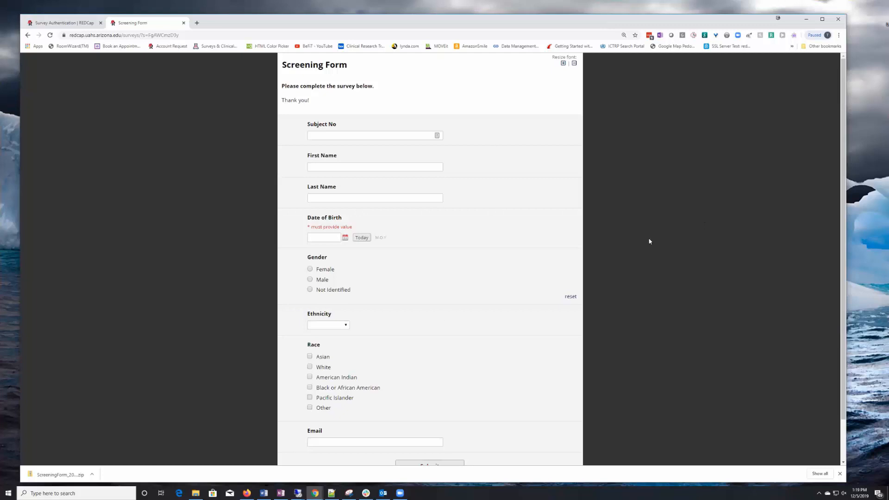
scroll(736, 251, "down", 2)
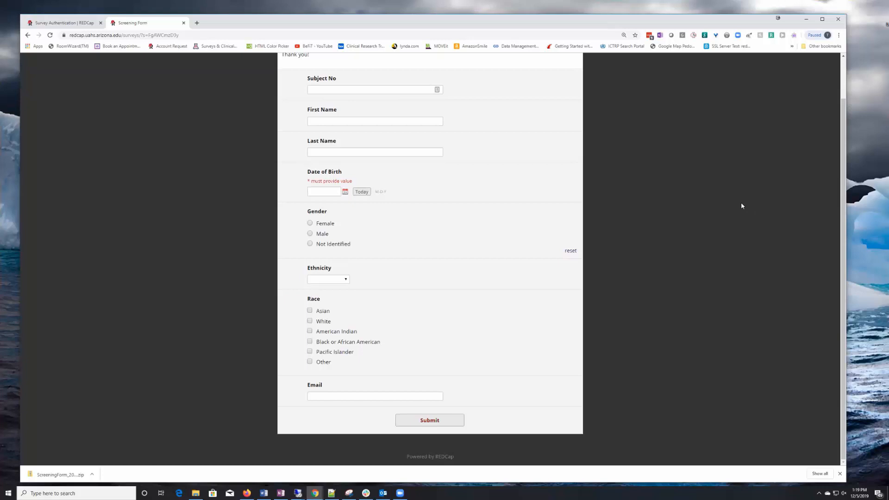
scroll(747, 187, "up", 2)
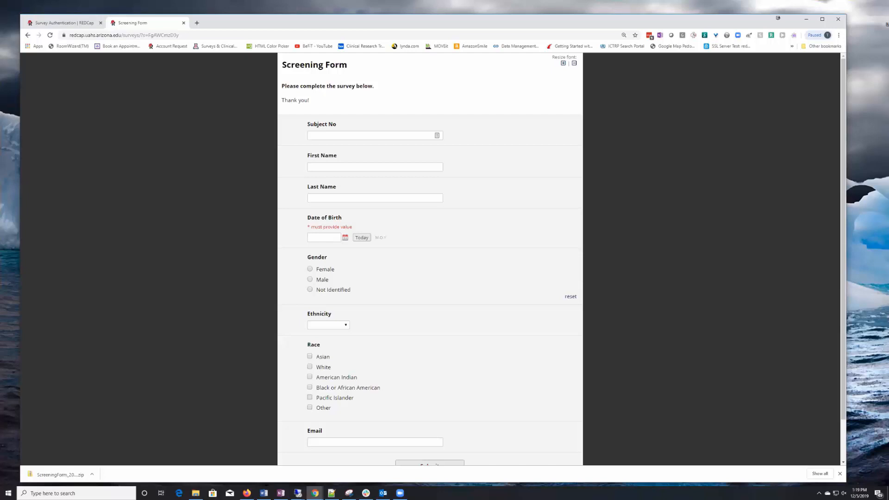
- Close the survey and read the Survey Auth module's README from External Modules
left_click(183, 23)
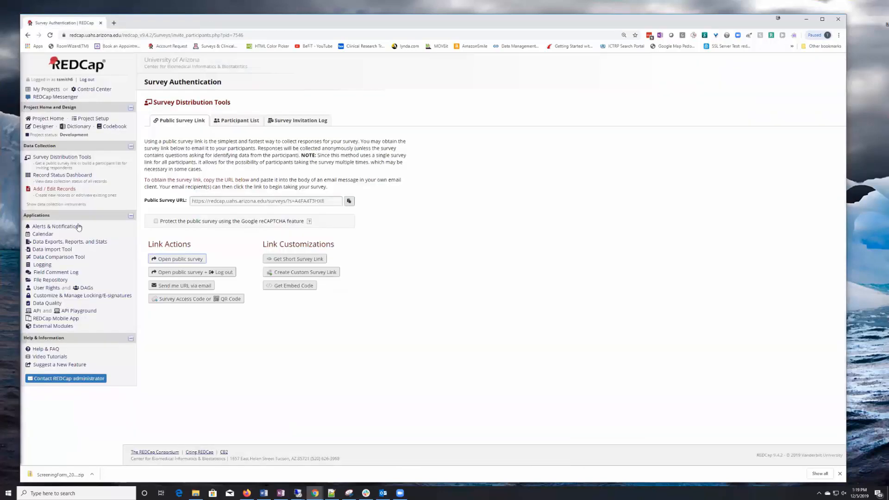
left_click(55, 326)
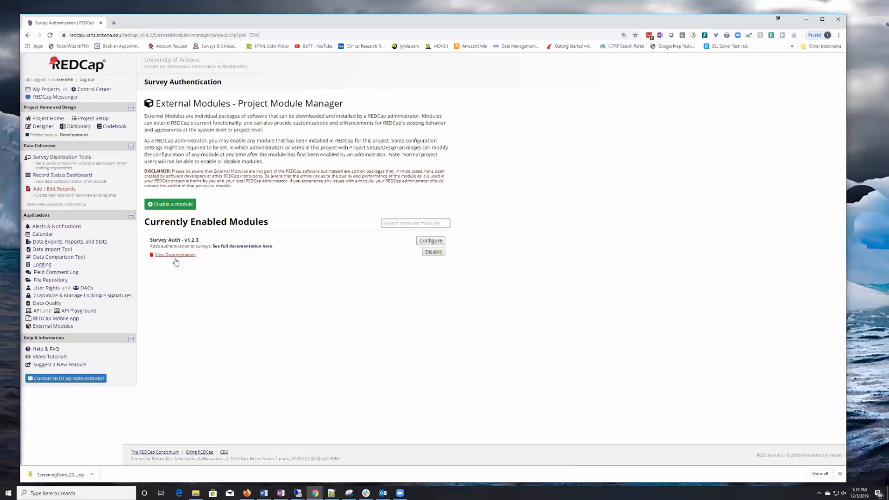
left_click(173, 255)
scroll(404, 257, "down", 6)
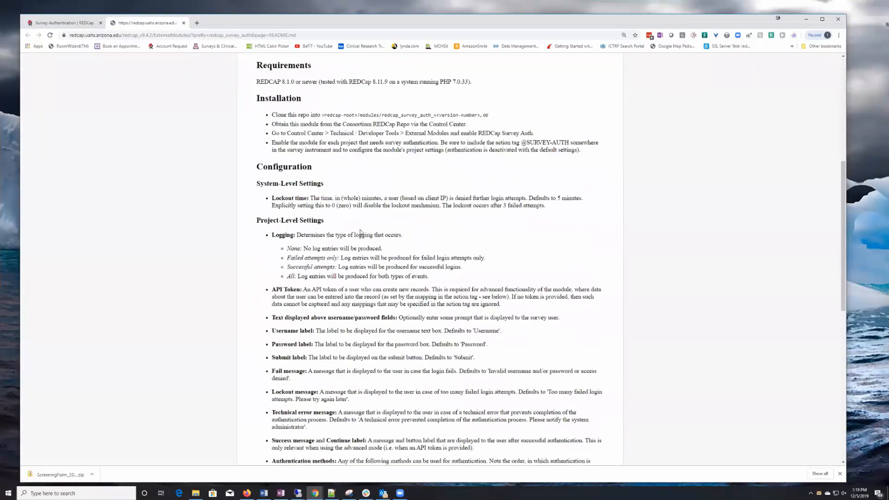
scroll(316, 207, "up", 6)
left_click(184, 22)
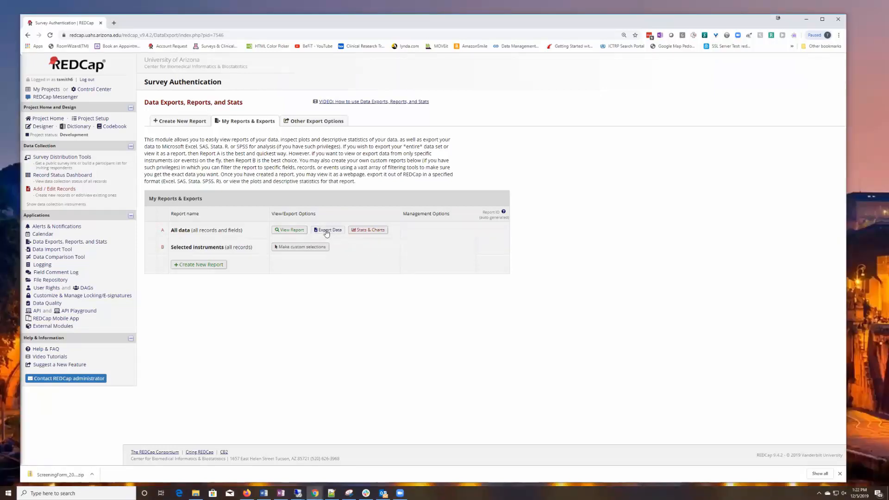
left_click(327, 231)
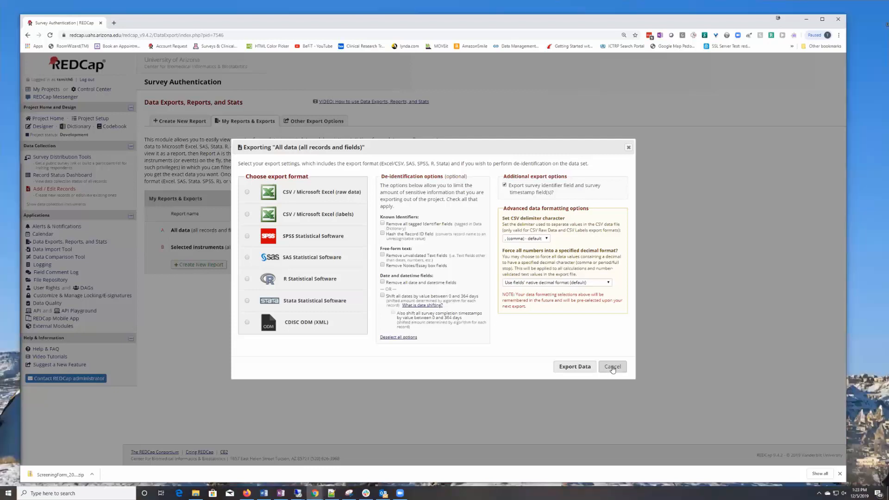
left_click(613, 367)
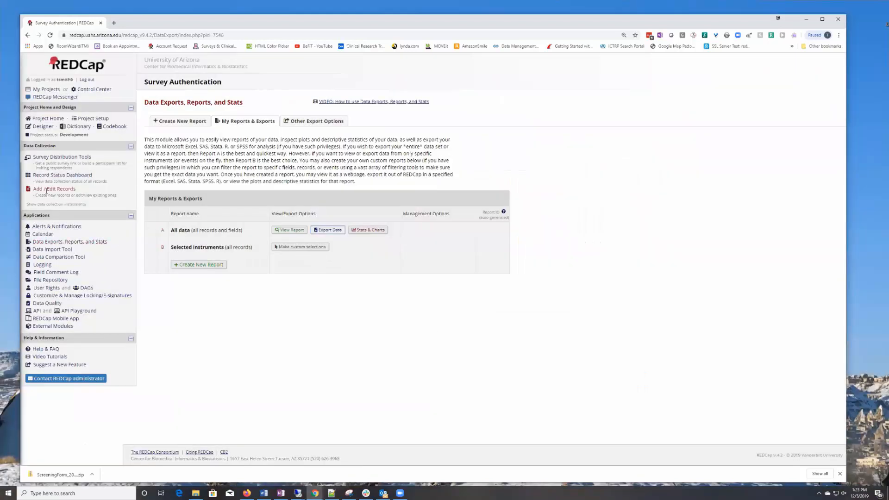
- Visit Project Setup, the Data Dictionary page, and then the Data Import Tool
left_click(91, 119)
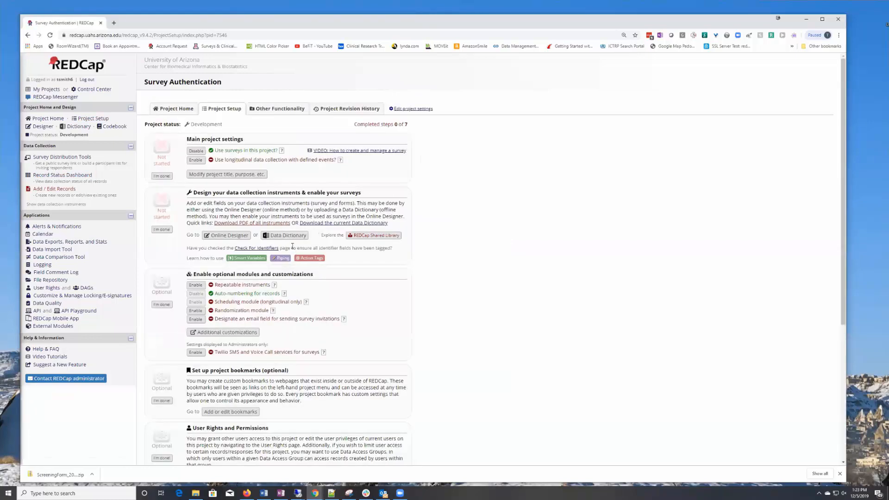
left_click(286, 236)
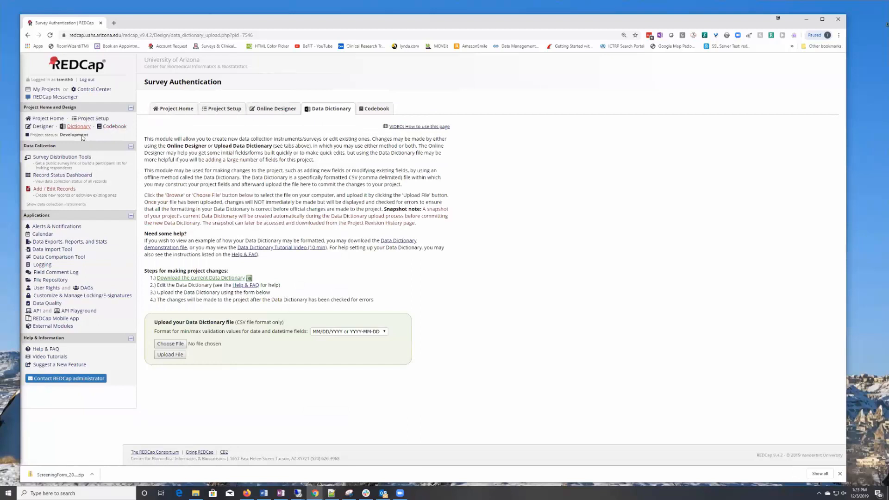
left_click(51, 250)
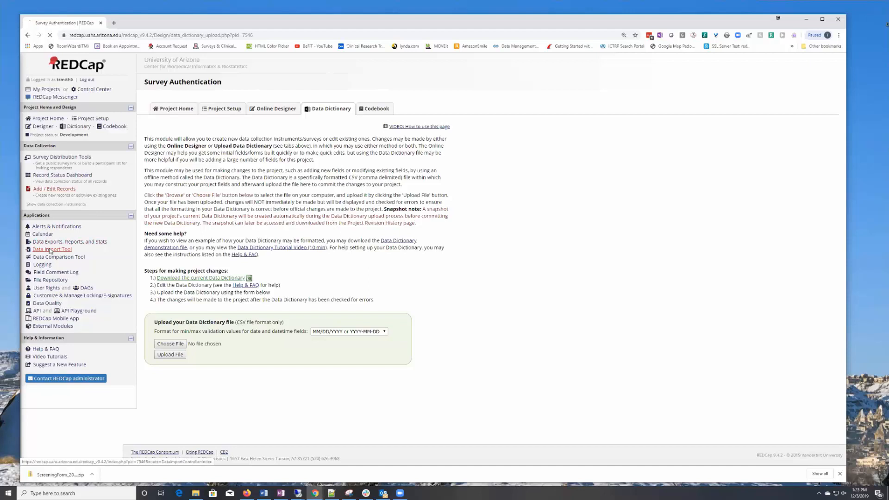